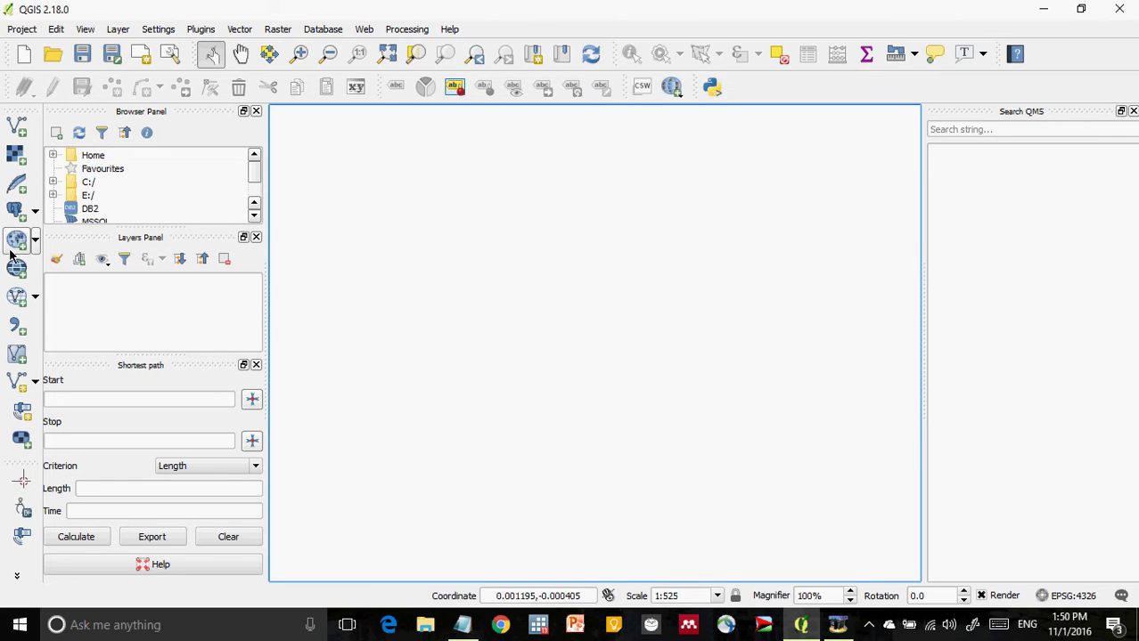
Look up the Georeferencer GDAL plugin's details in the plugin manager, then close it
click(201, 30)
click(205, 49)
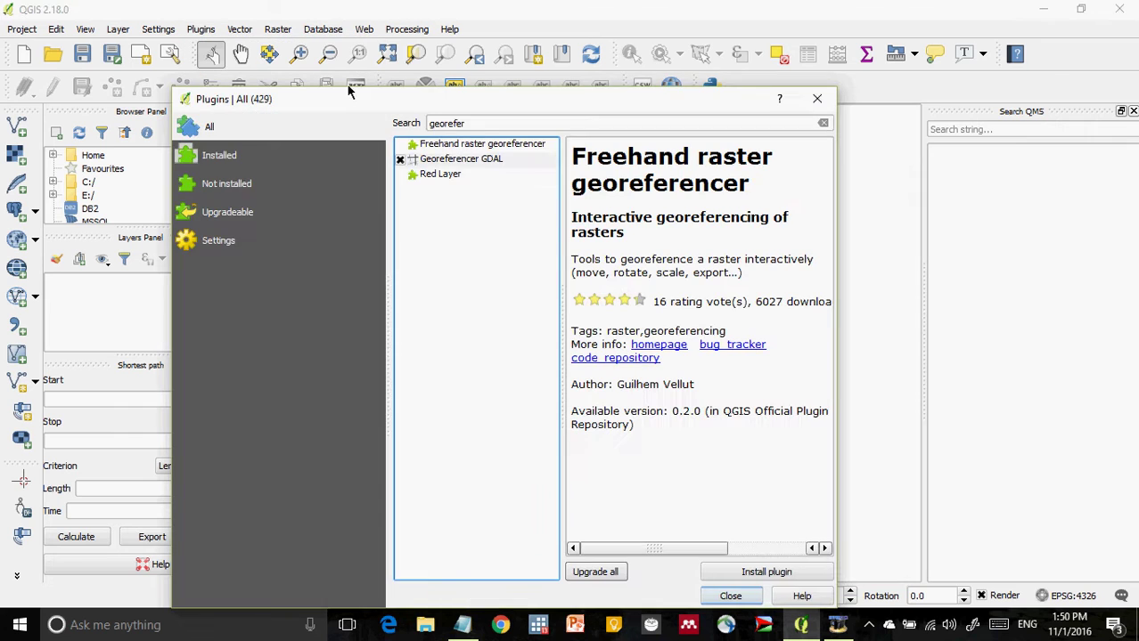
double_click(479, 125)
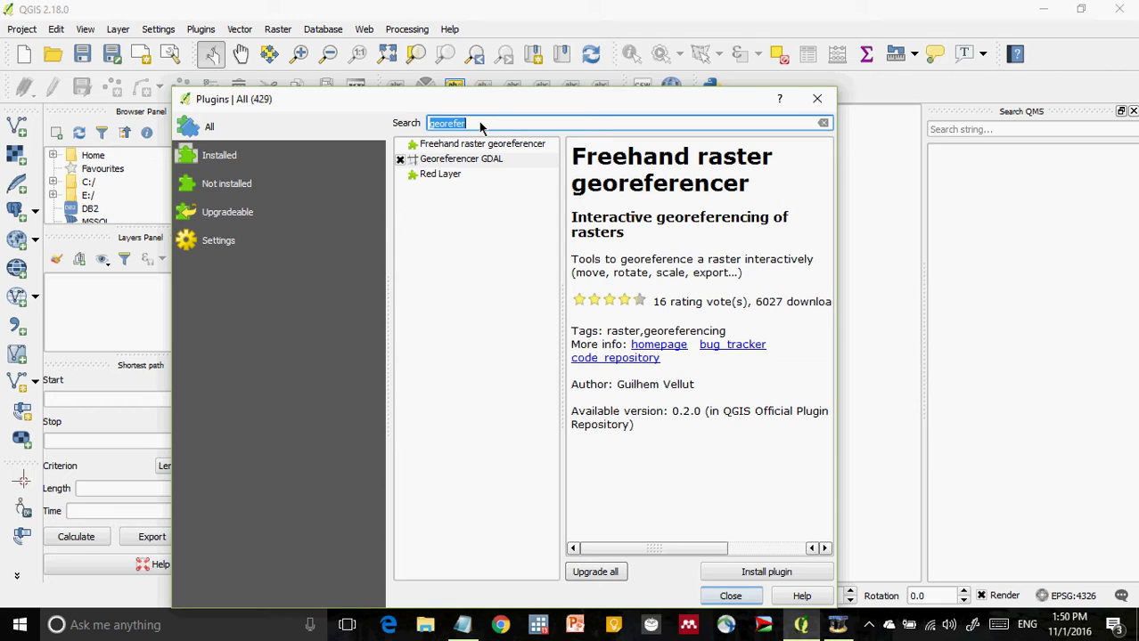
click(479, 124)
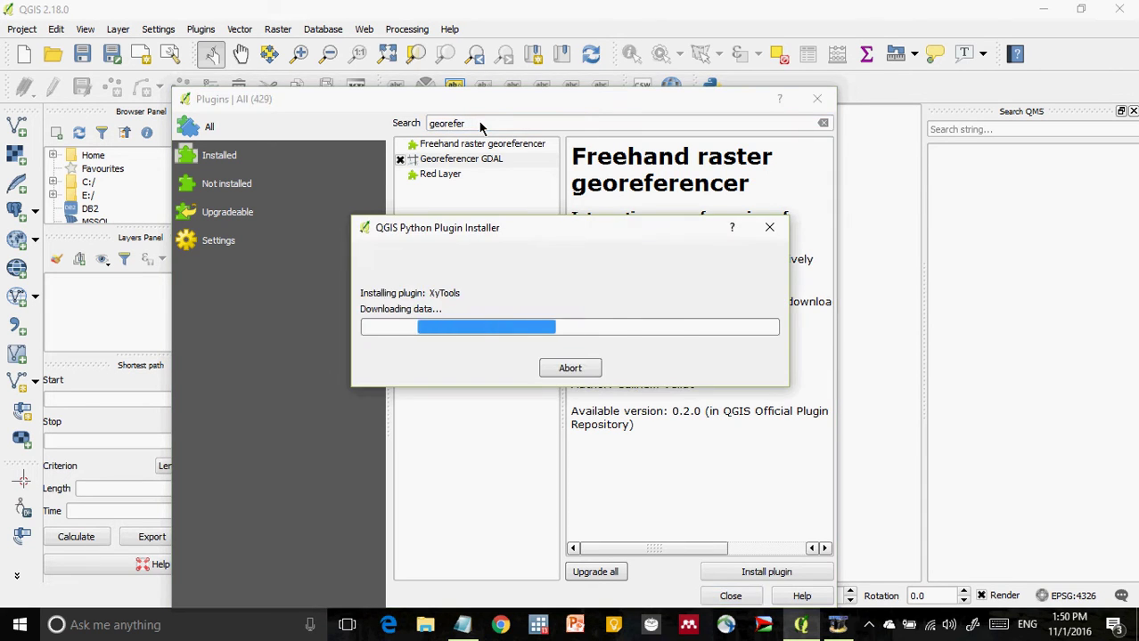
click(765, 233)
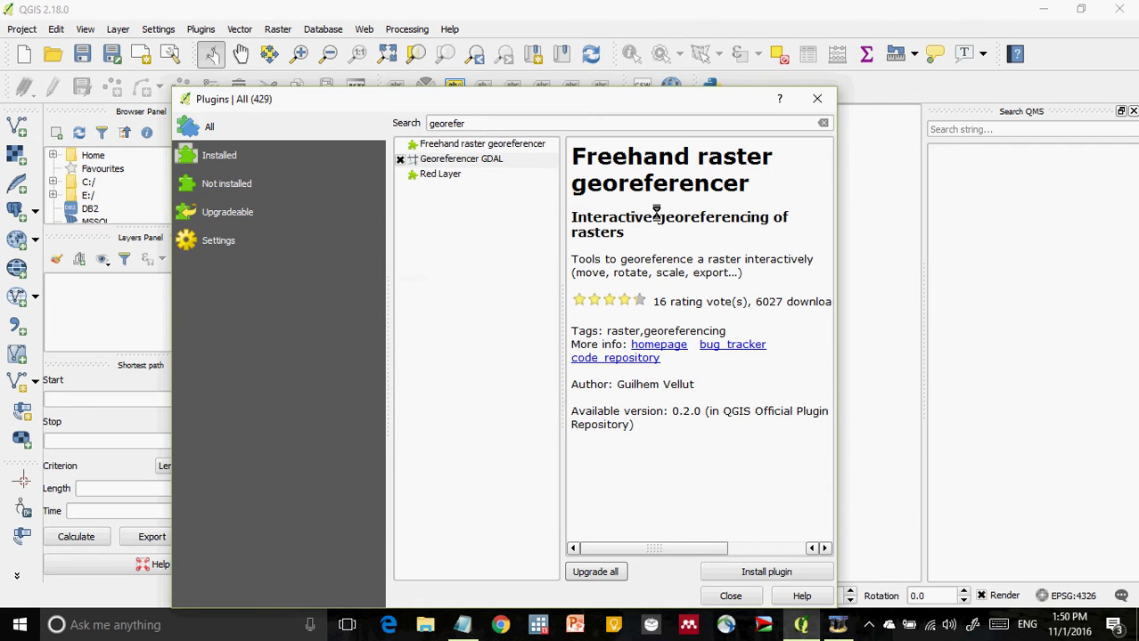
double_click(500, 128)
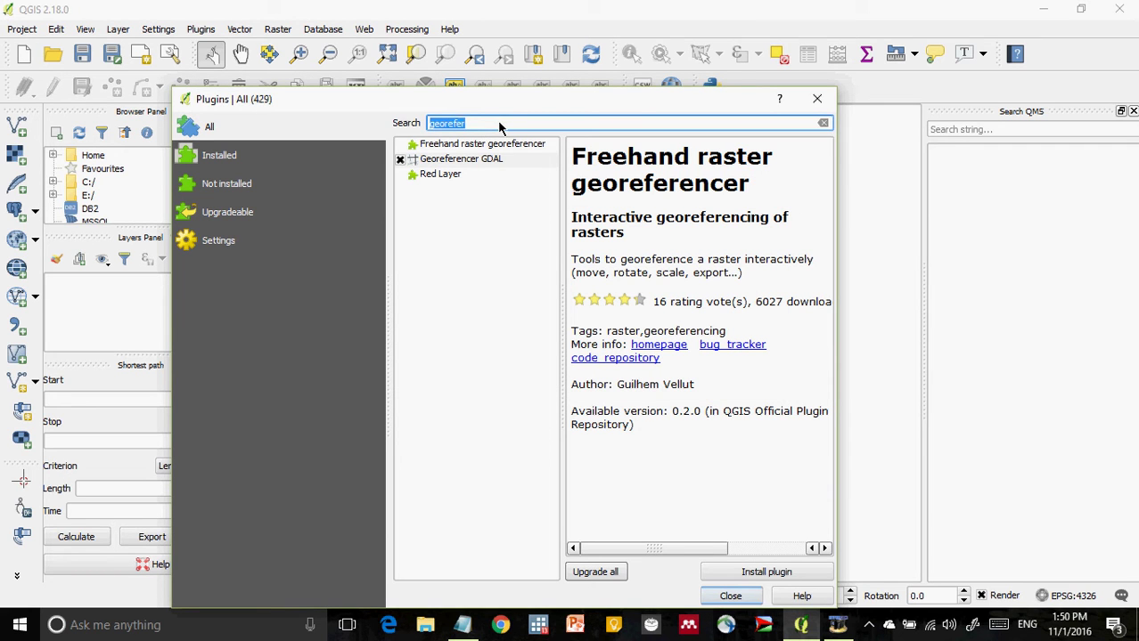
click(494, 161)
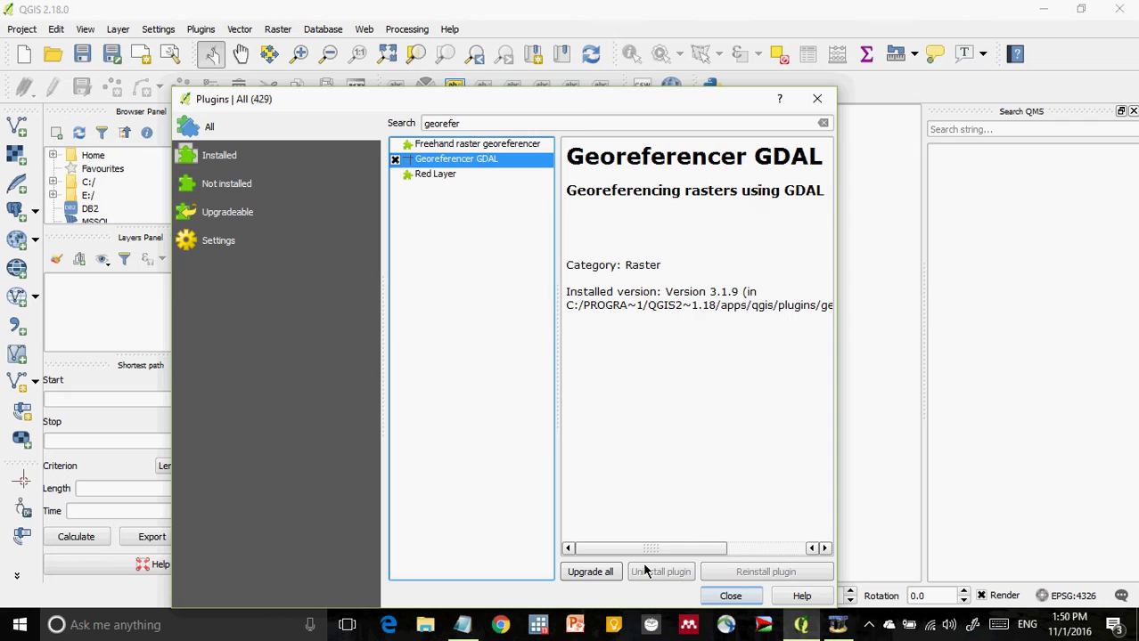
click(725, 596)
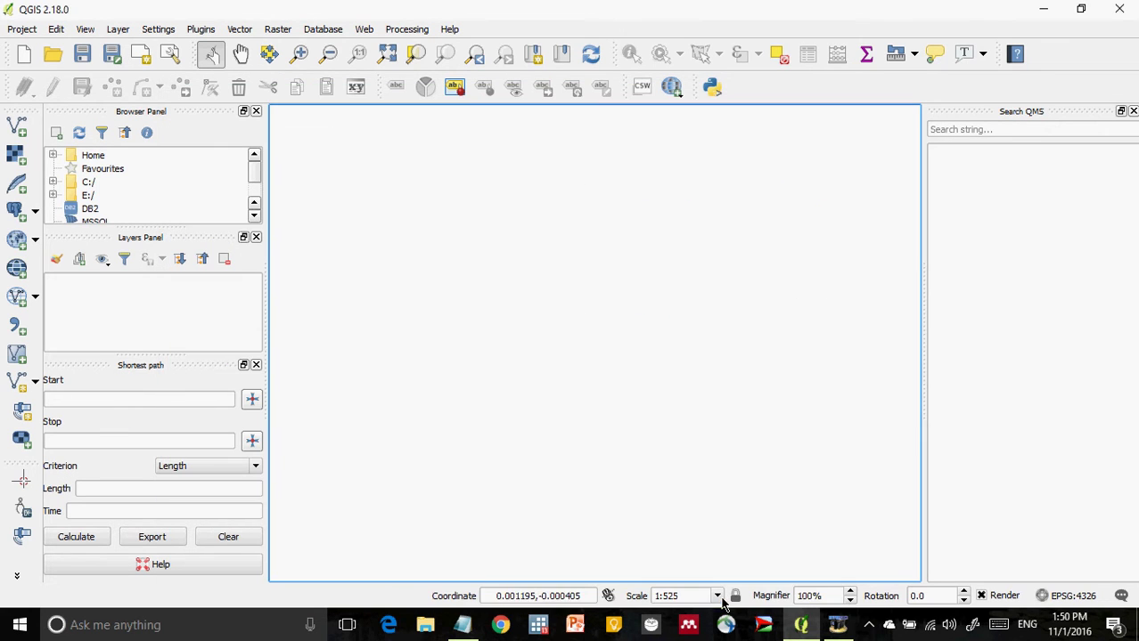
Search 'quickmap' in the plugin manager and reinstall QuickMapServices 0.17.8
click(201, 29)
click(206, 48)
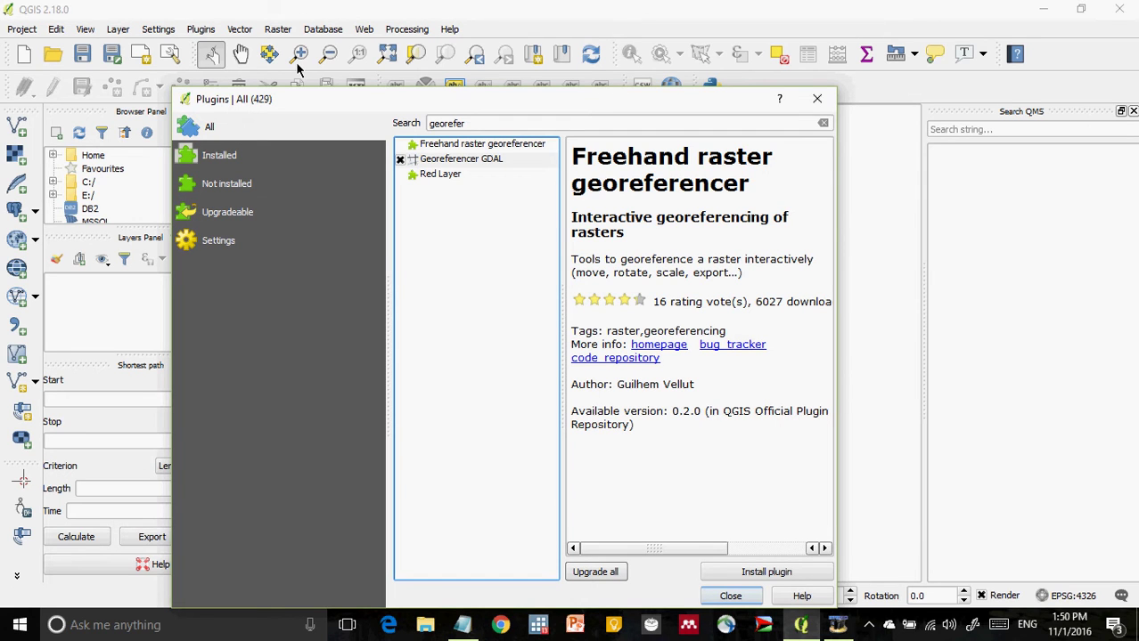
double_click(491, 127)
text(quick)
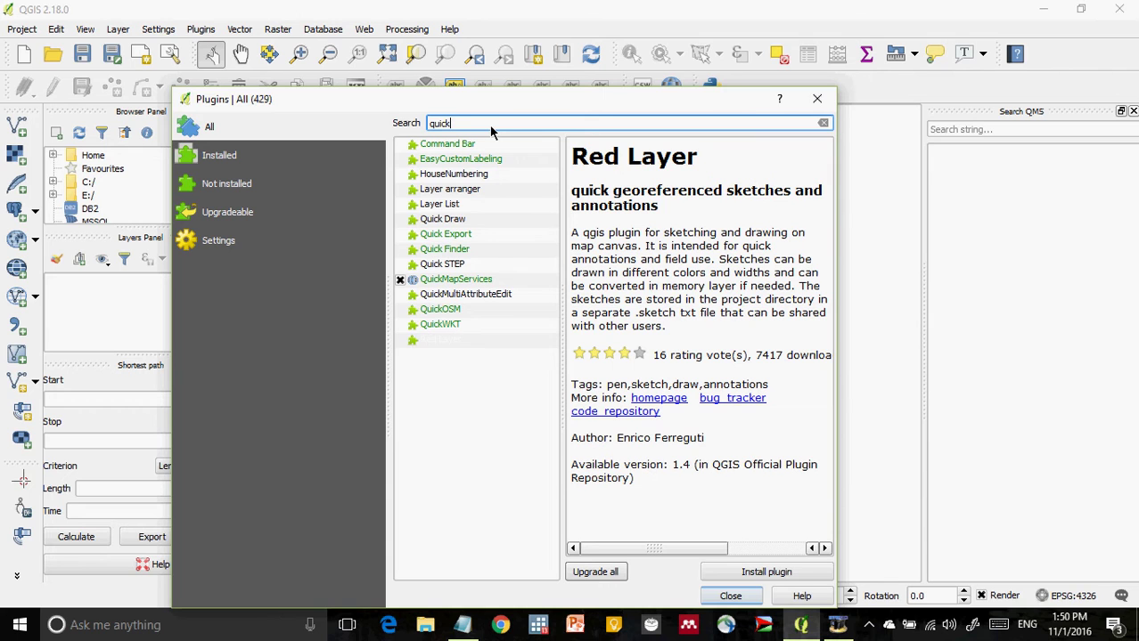
text(m)
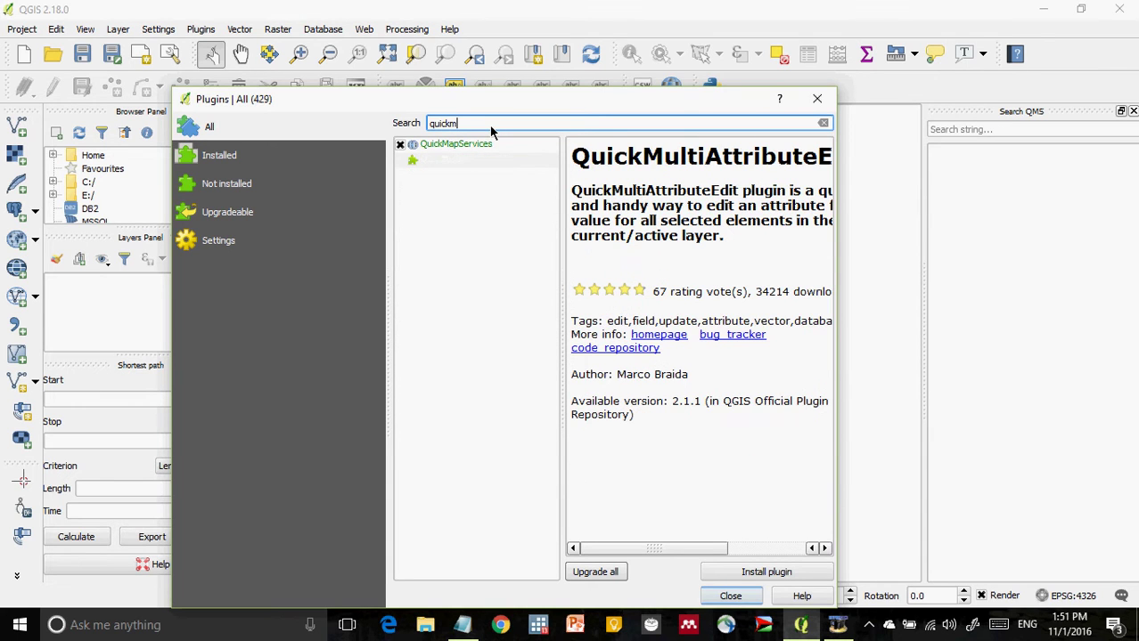
text(ap)
click(496, 148)
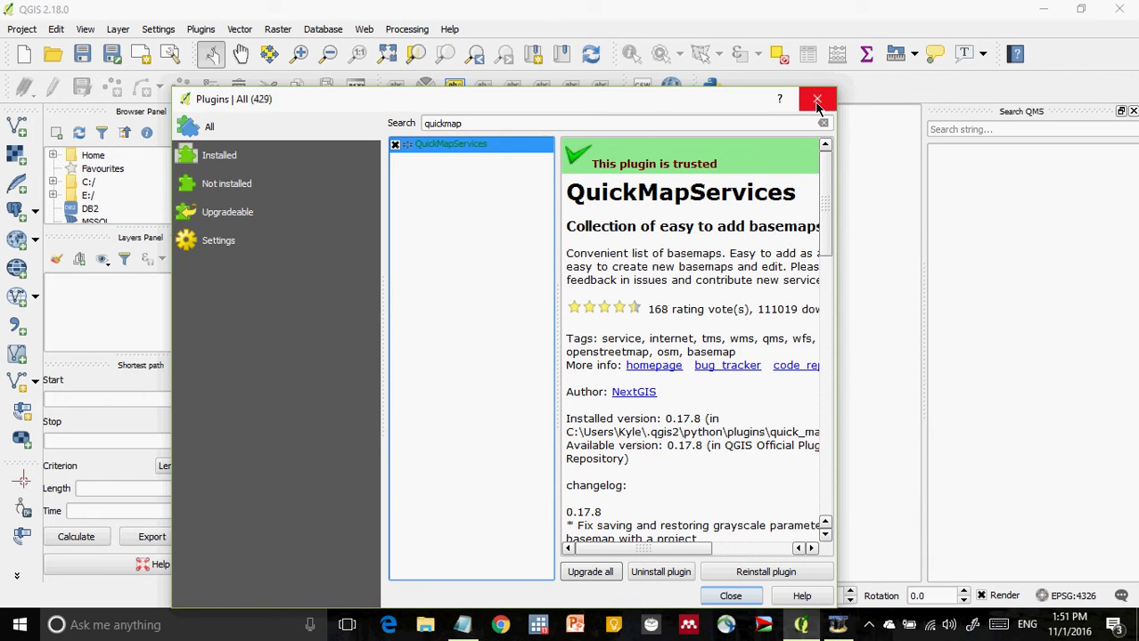
click(760, 576)
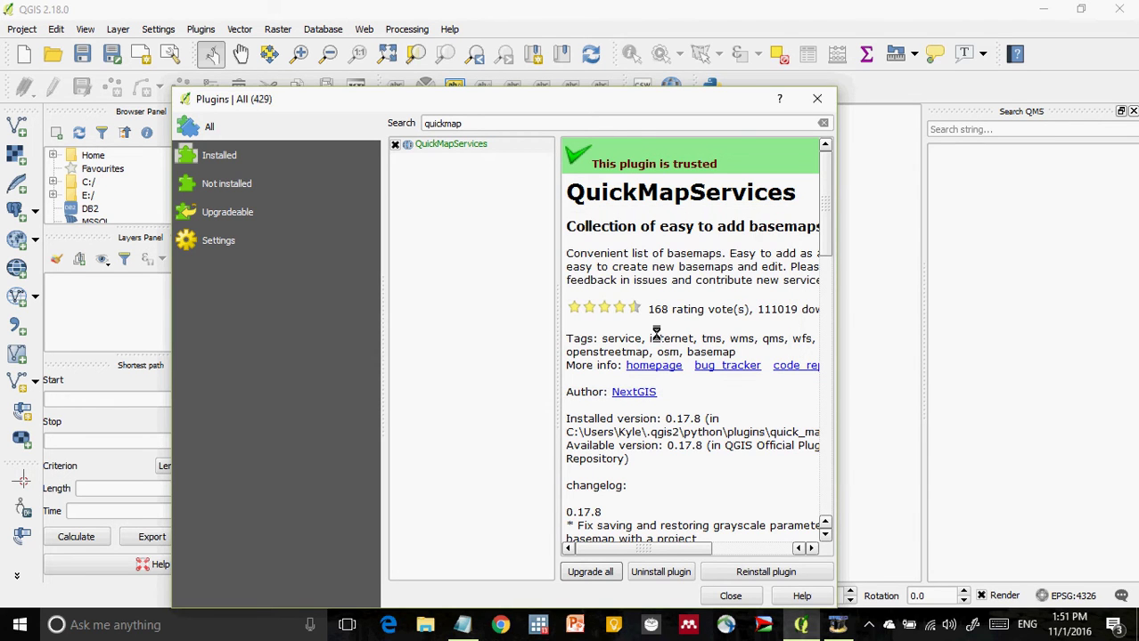
Close the plugin manager and fetch the contributed pack from QuickMapServices Settings > More services
click(816, 99)
click(276, 29)
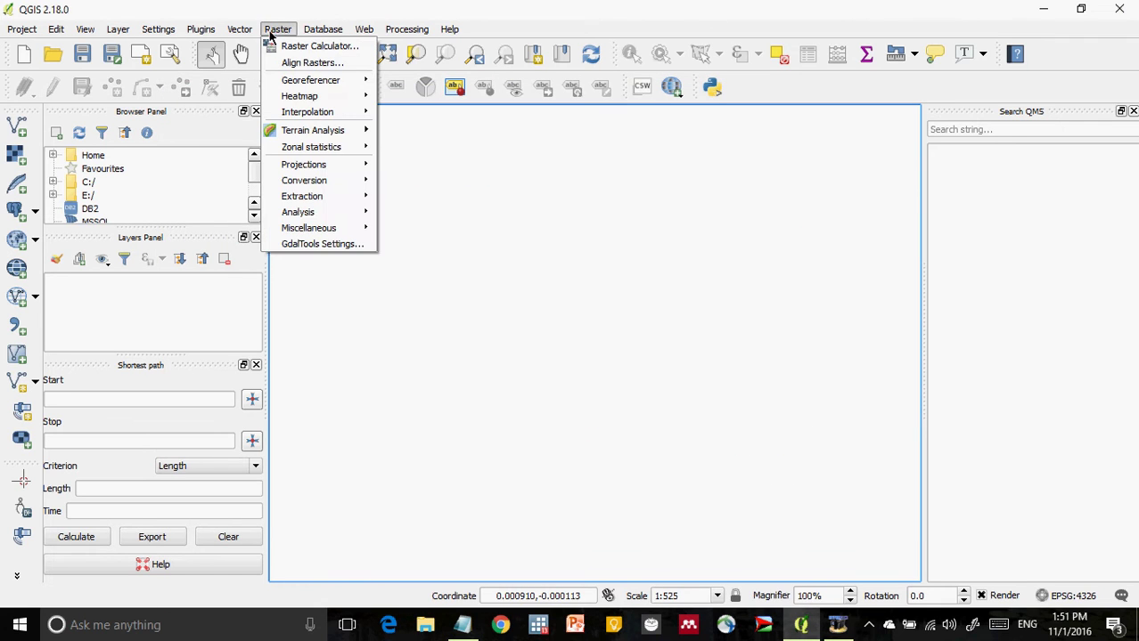
mouse_move(383, 62)
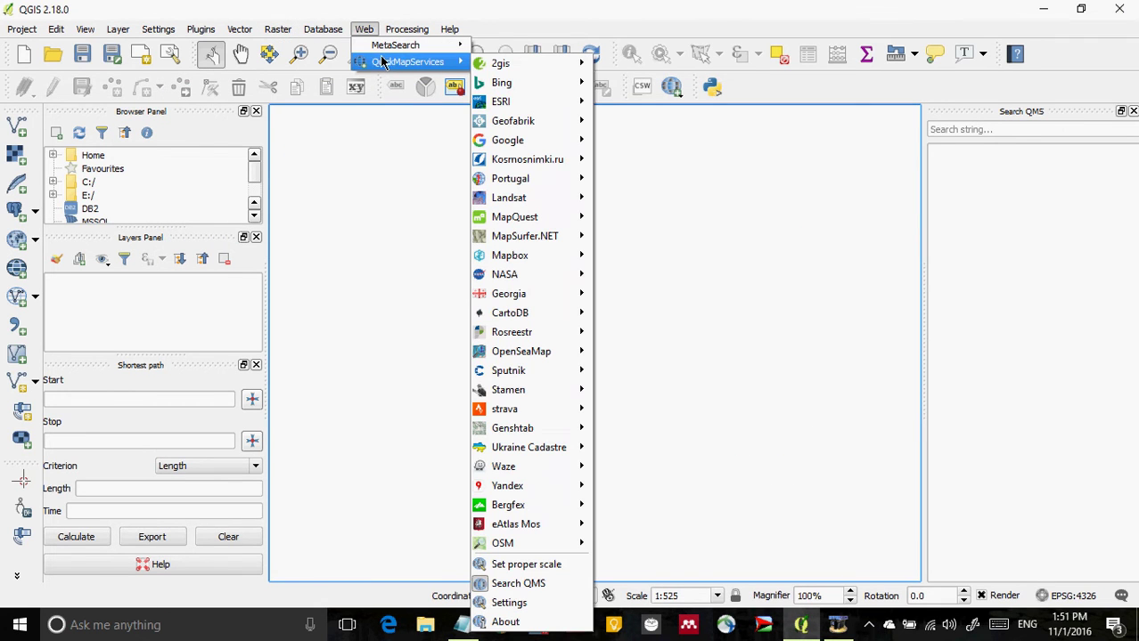
click(542, 609)
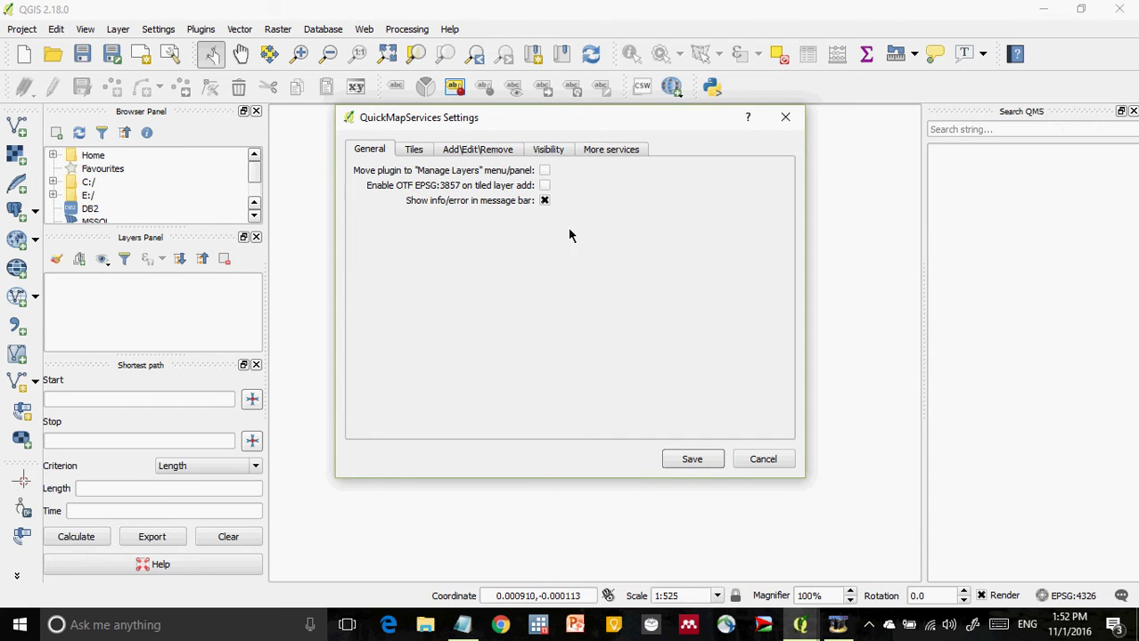
click(632, 155)
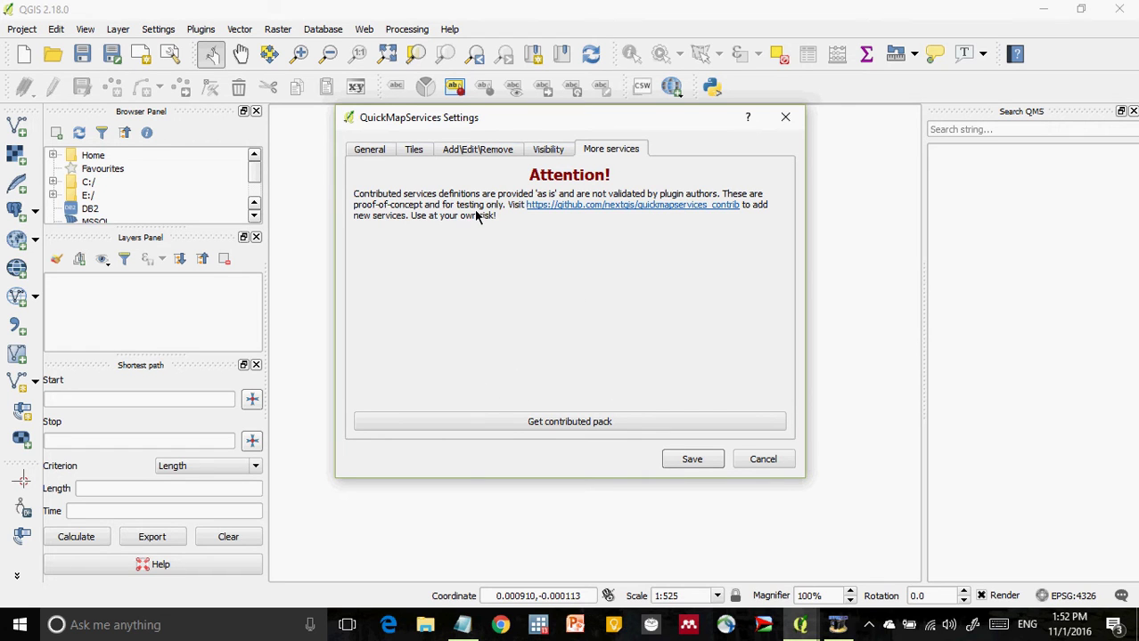
click(583, 423)
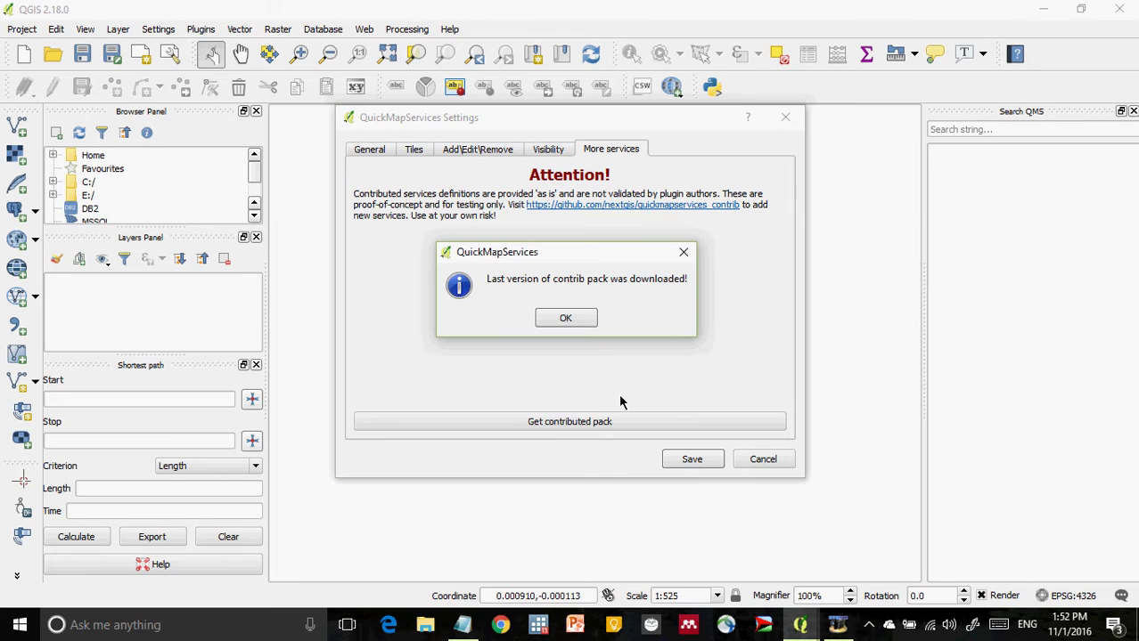
click(568, 317)
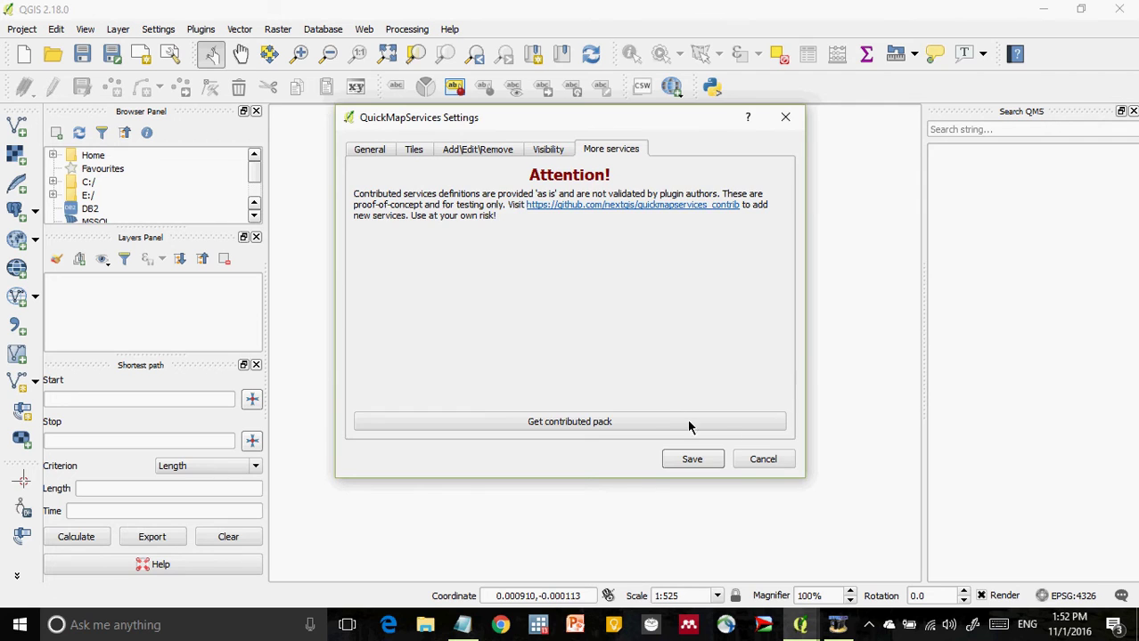
click(784, 463)
Add the Google Satellite basemap from Web > QuickMapServices > Google
click(364, 28)
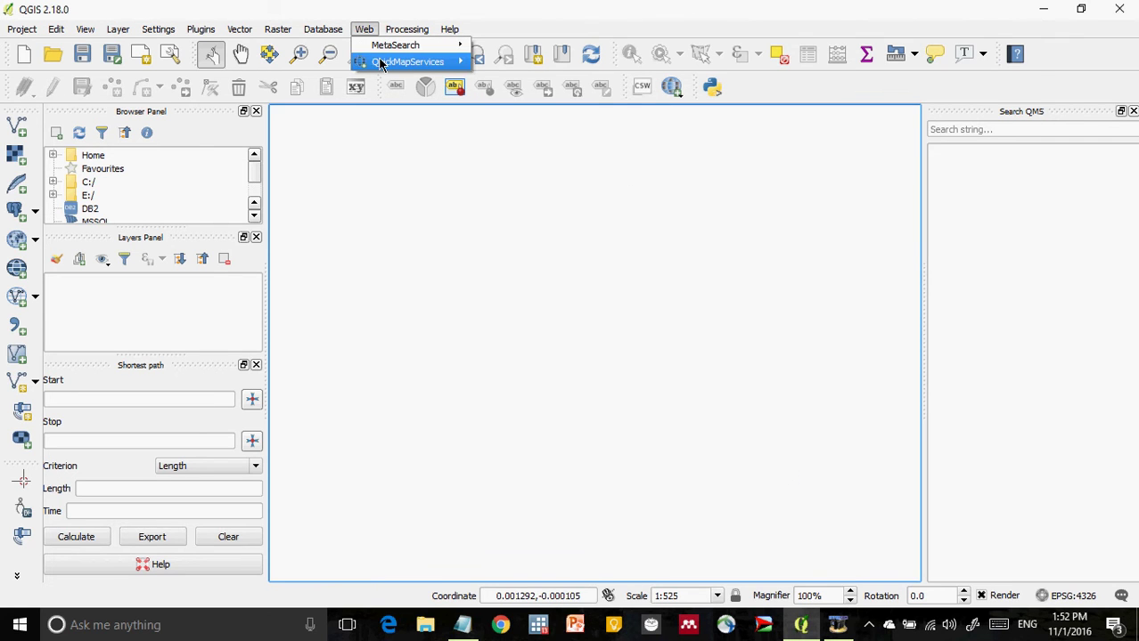
mouse_move(407, 61)
mouse_move(512, 165)
mouse_move(525, 143)
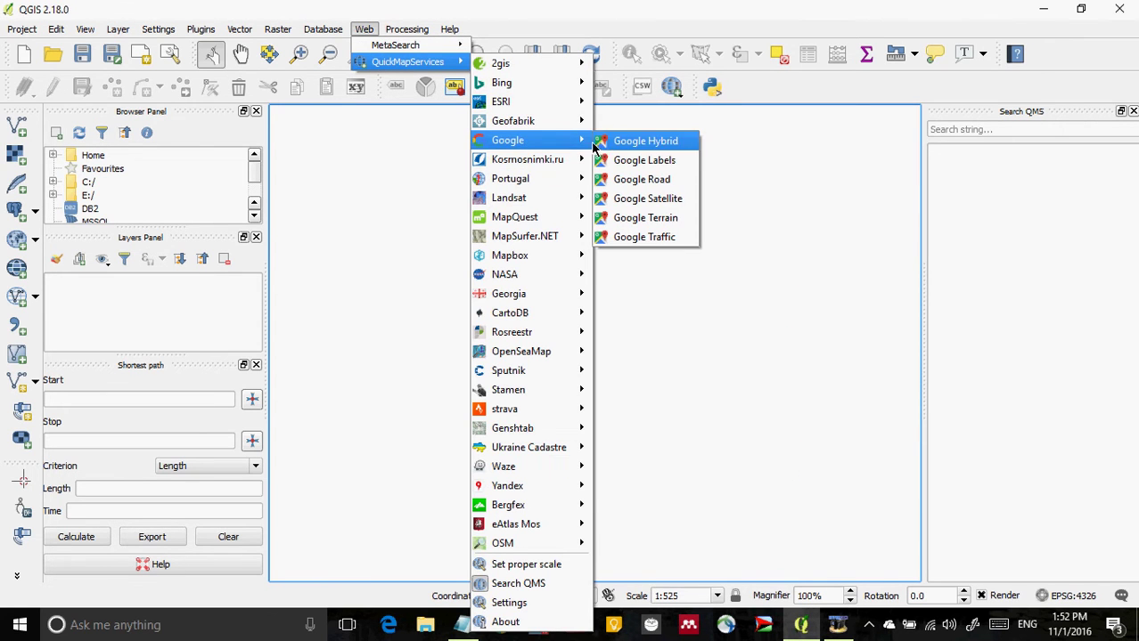
click(638, 199)
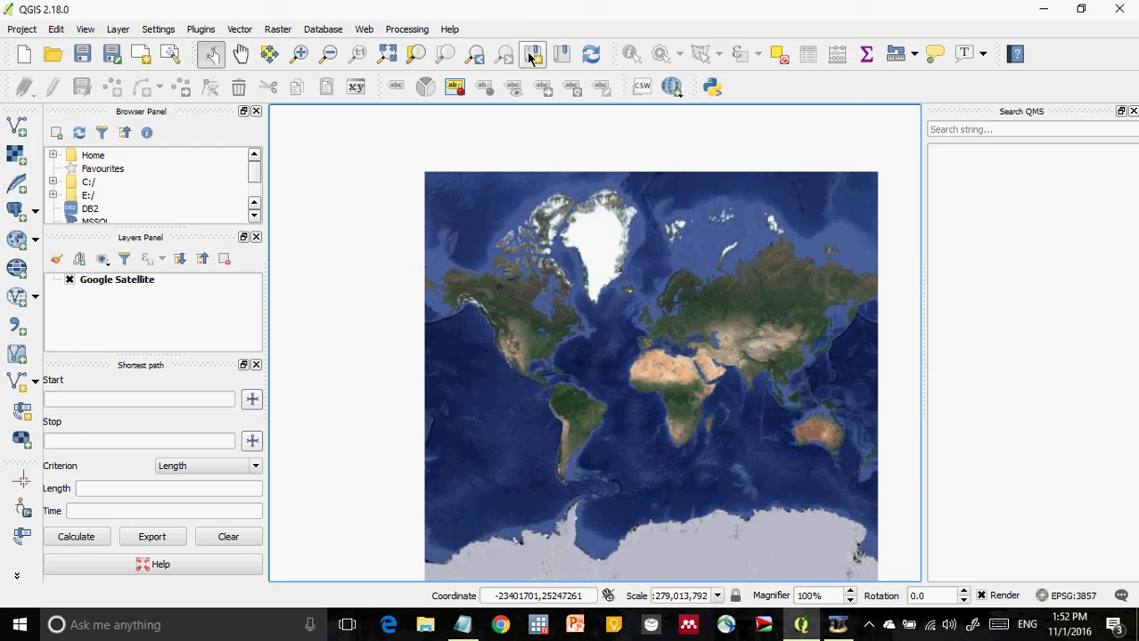
Zoom and pan the satellite map in to the North Carolina coast
click(300, 53)
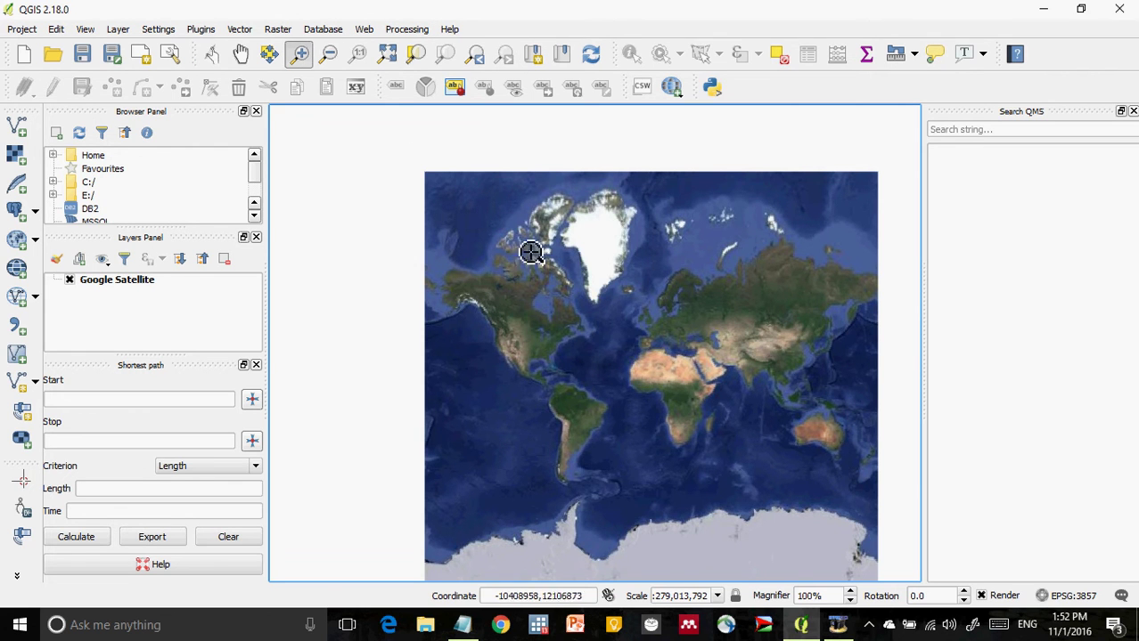
drag(536, 322, 575, 407)
click(552, 313)
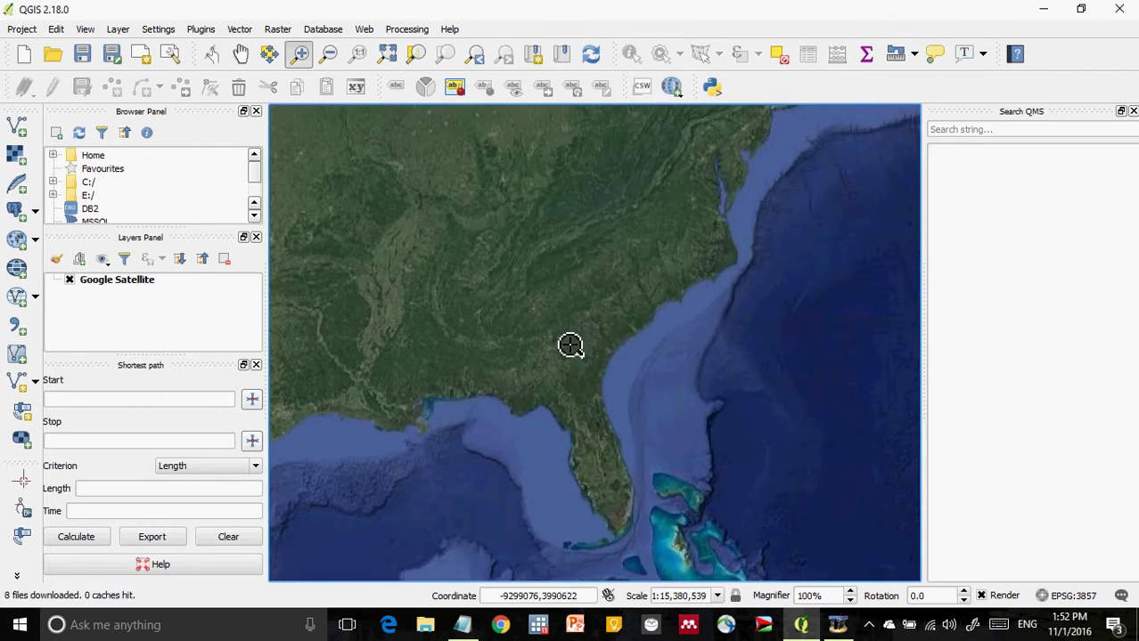
drag(559, 284, 689, 379)
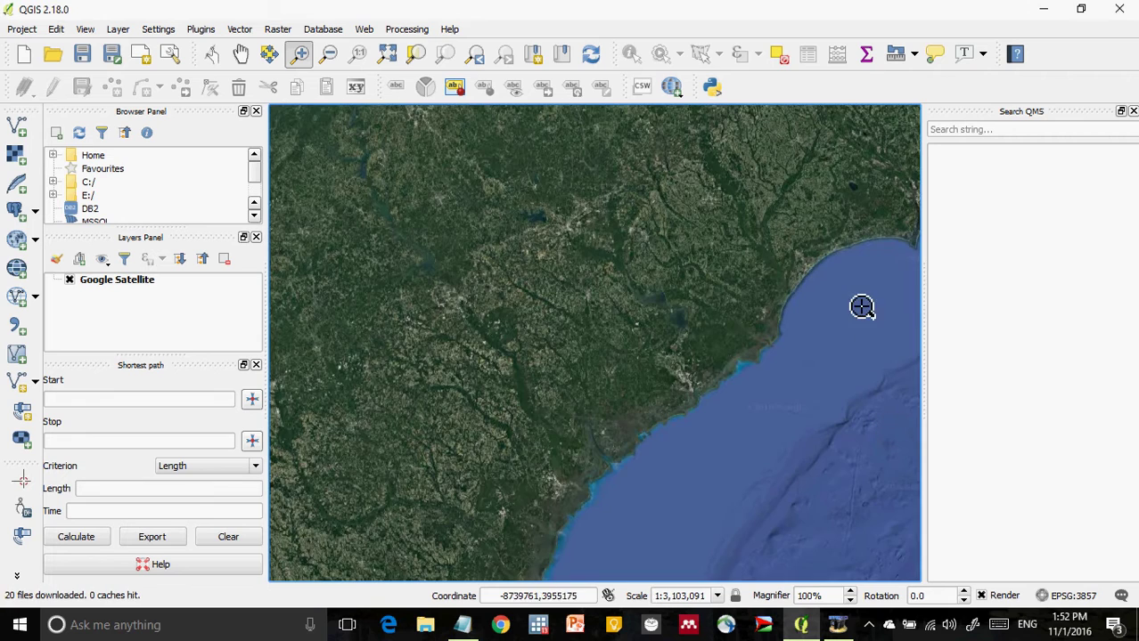
click(241, 54)
drag(561, 238, 619, 142)
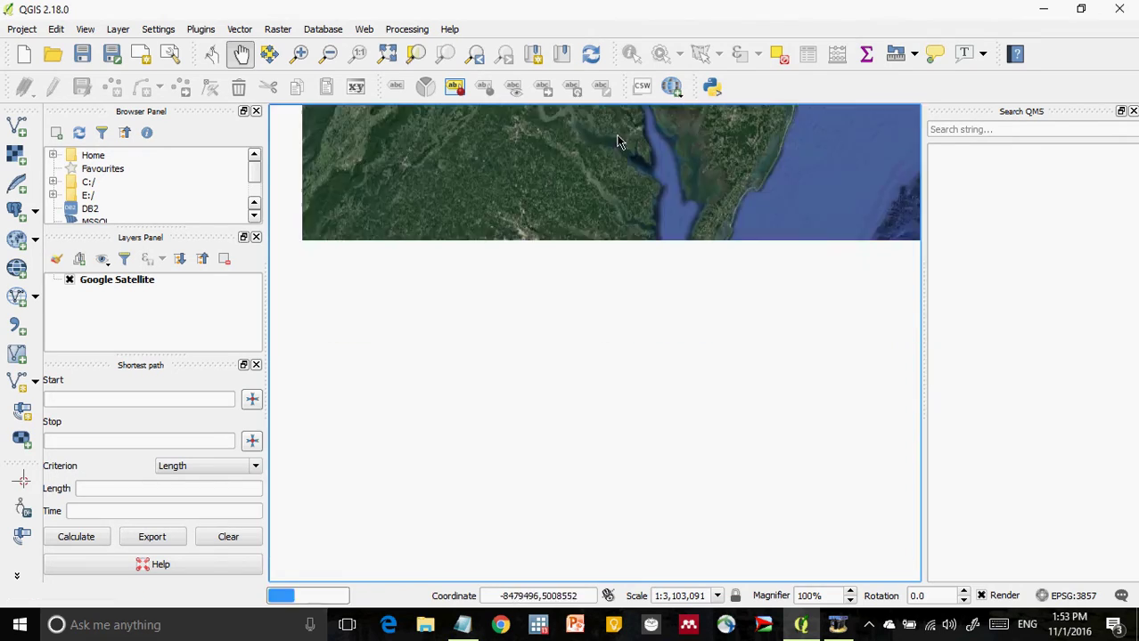
drag(704, 499, 719, 241)
click(364, 29)
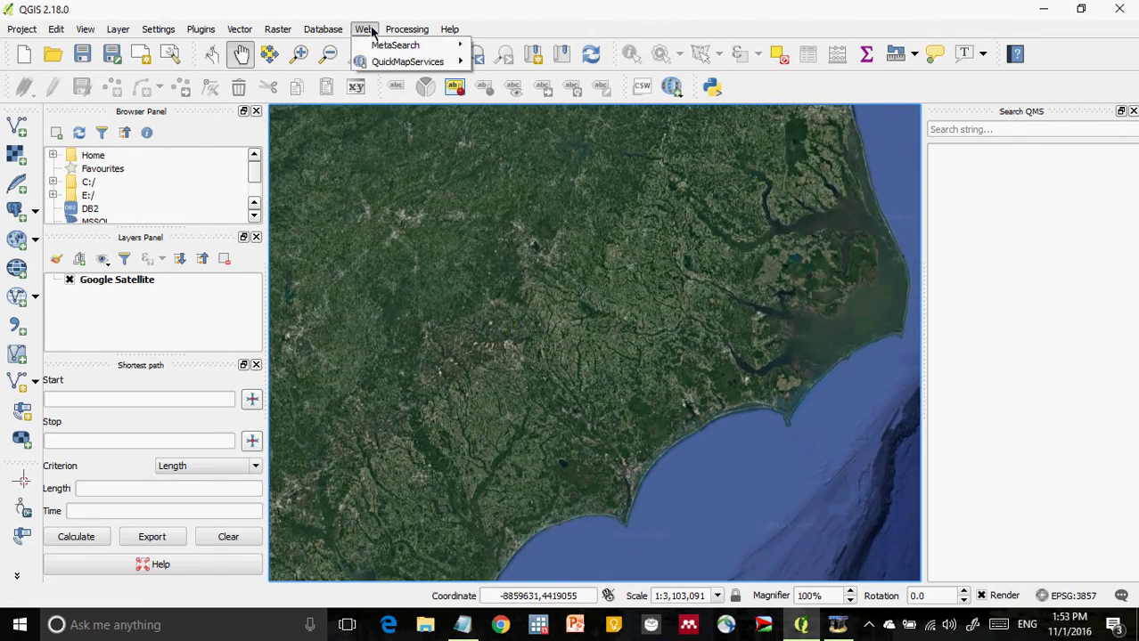
Add the Google Road basemap and drag it above Google Satellite in the Layers panel
mouse_move(446, 61)
mouse_move(512, 131)
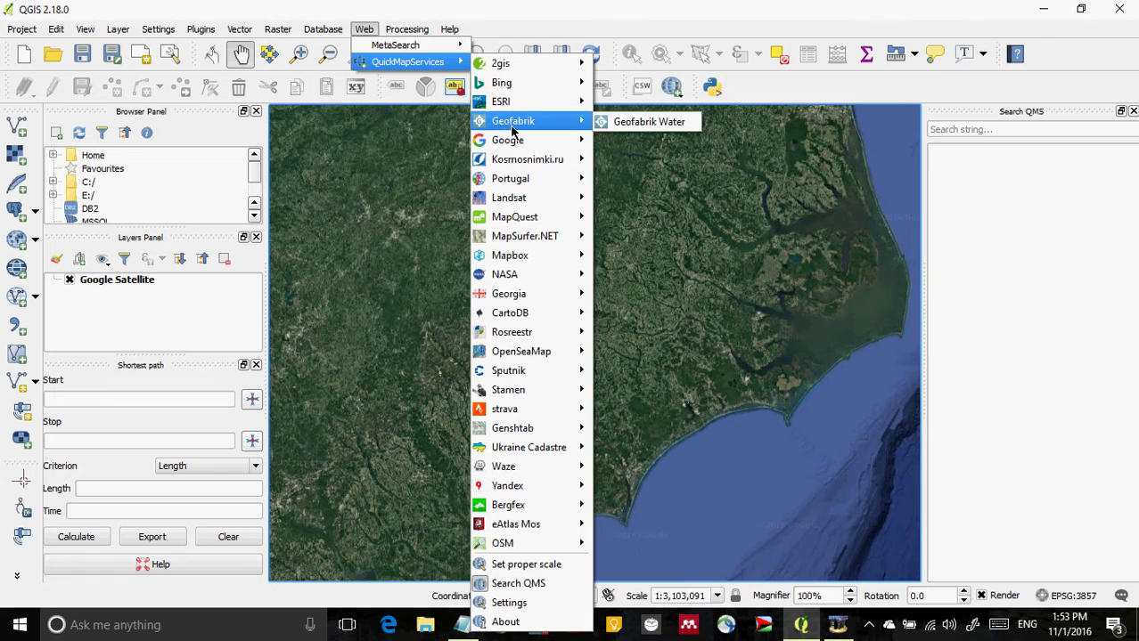
mouse_move(545, 140)
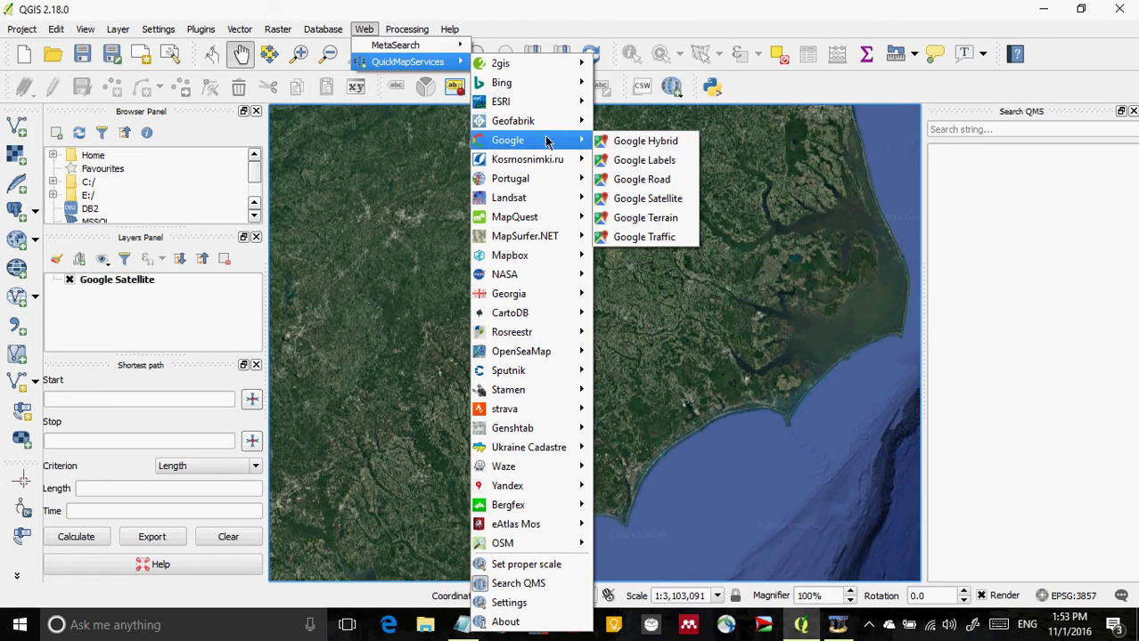
click(657, 181)
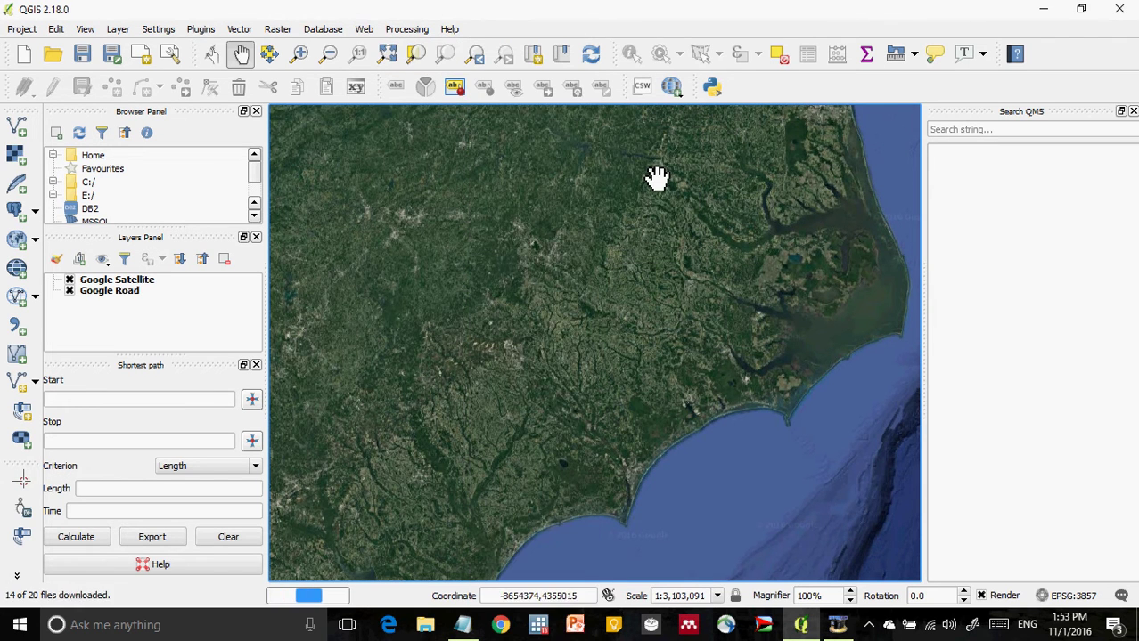
click(135, 294)
drag(135, 294, 130, 283)
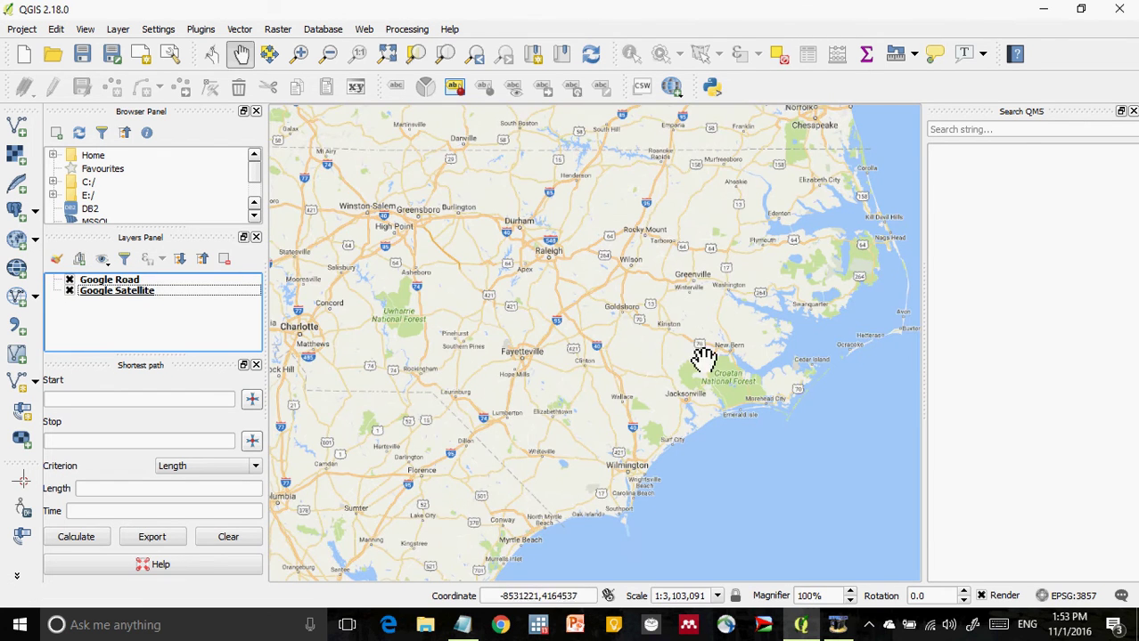
Pan the map north to Washington and Chesapeake Bay
drag(672, 552, 679, 432)
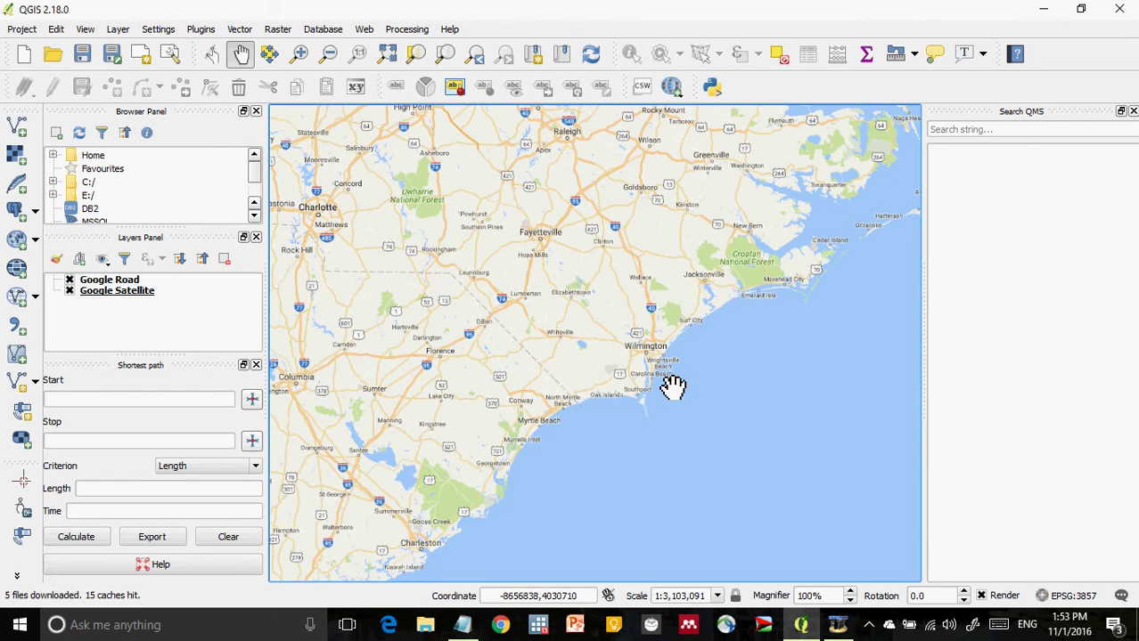
click(647, 439)
drag(647, 440, 757, 488)
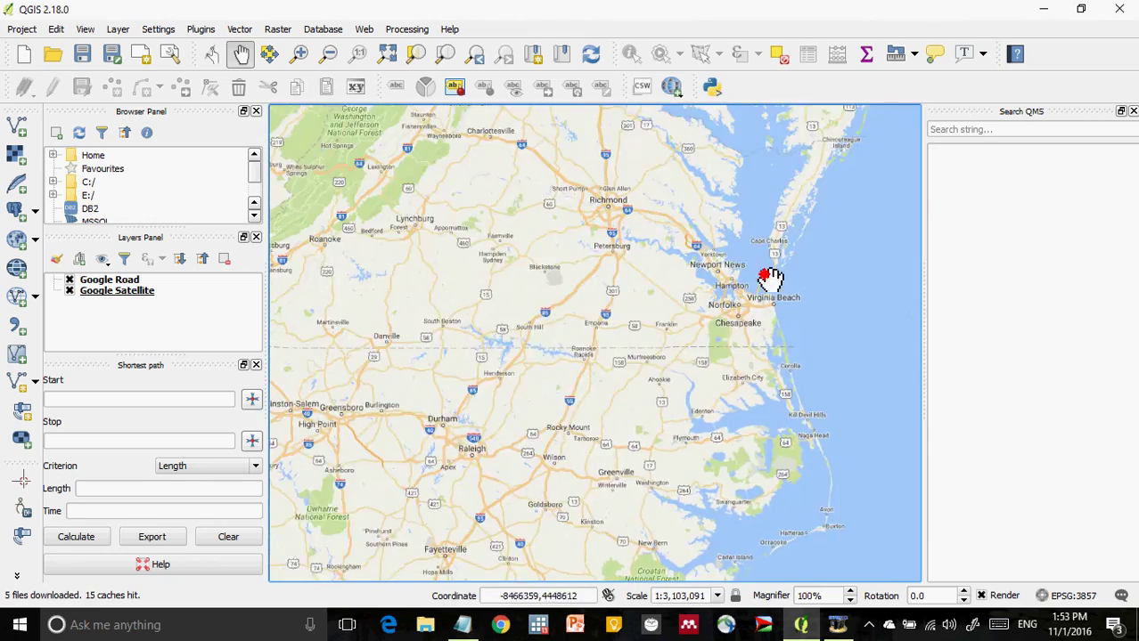
mouse_move(770, 280)
mouse_down()
mouse_move(769, 321)
mouse_move(810, 412)
mouse_up()
click(829, 260)
drag(829, 260, 637, 121)
drag(361, 290, 539, 329)
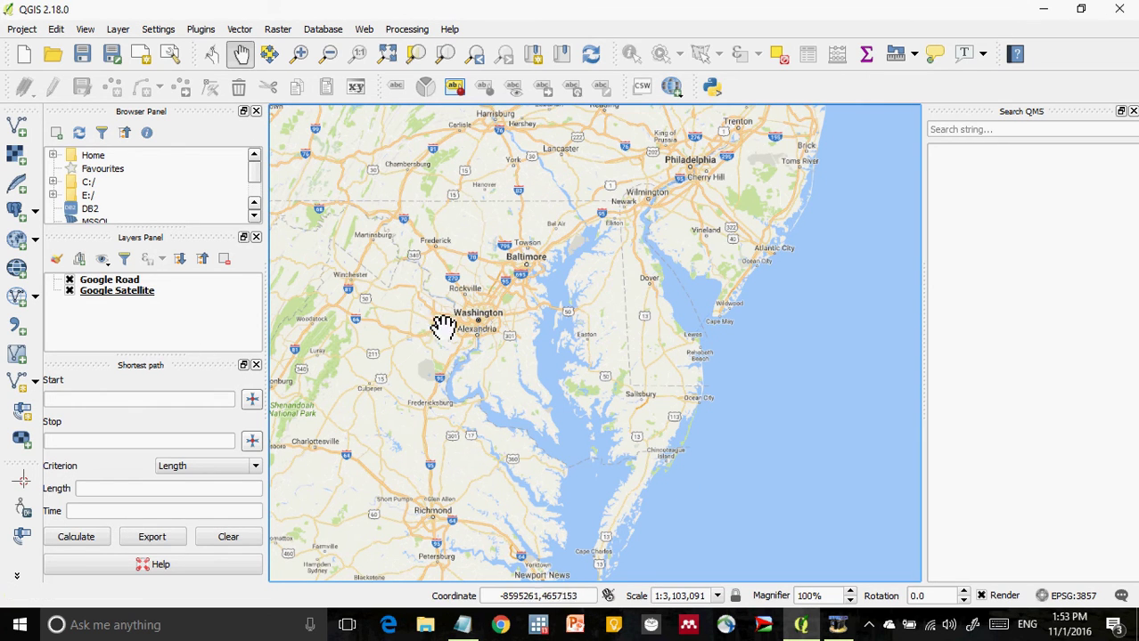
mouse_move(798, 632)
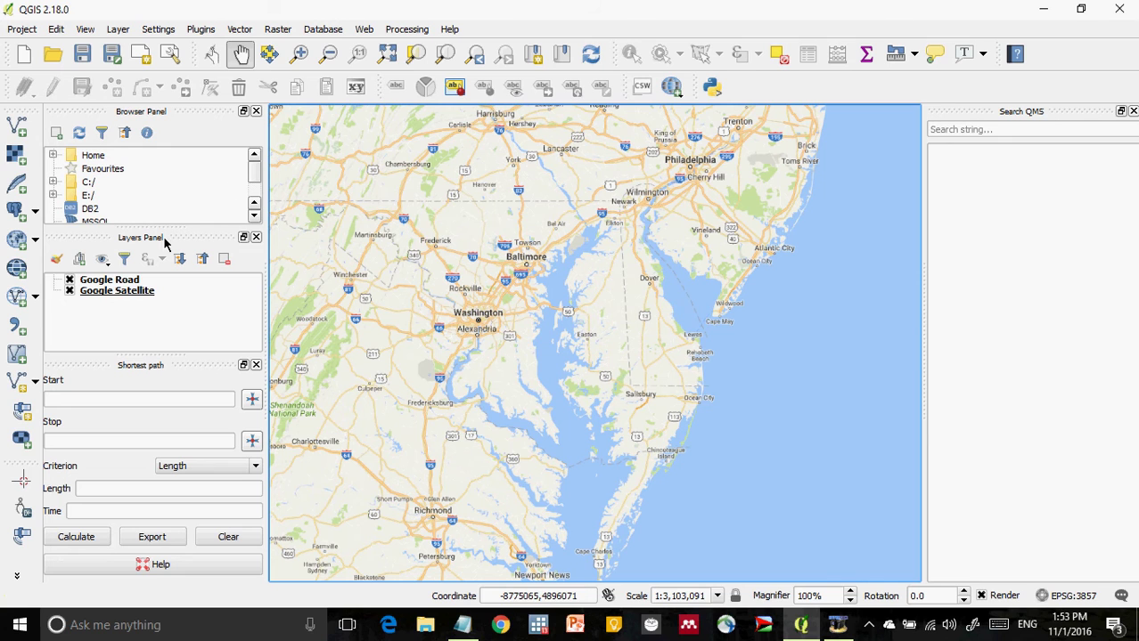
Set the Google Road layer's transparency to 42 in its properties and apply it
click(97, 293)
right_click(100, 289)
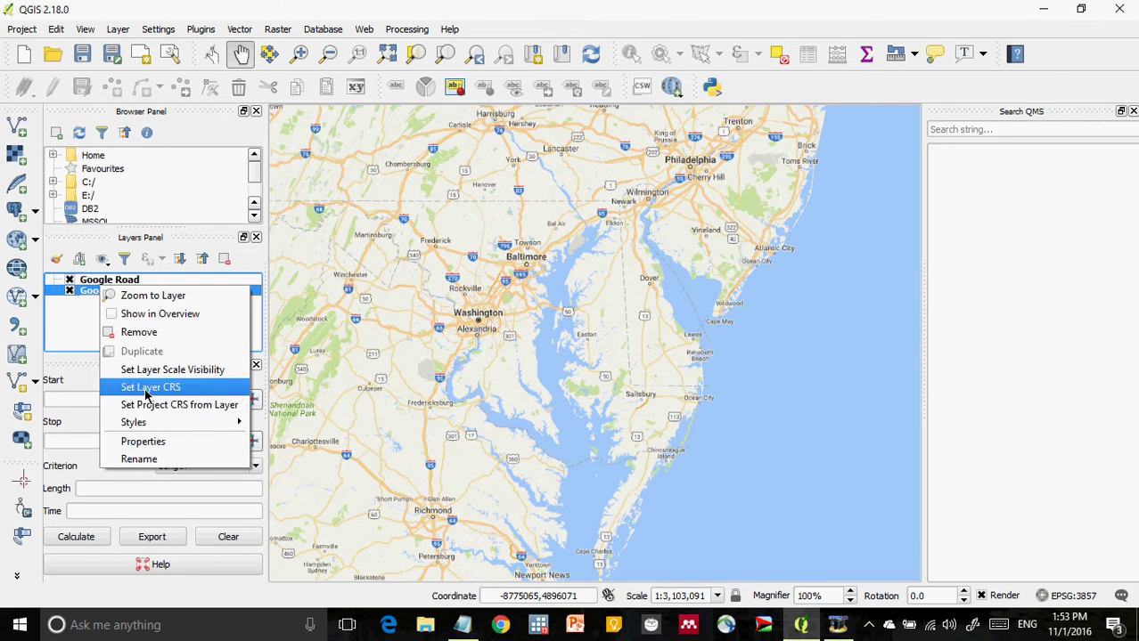
right_click(92, 283)
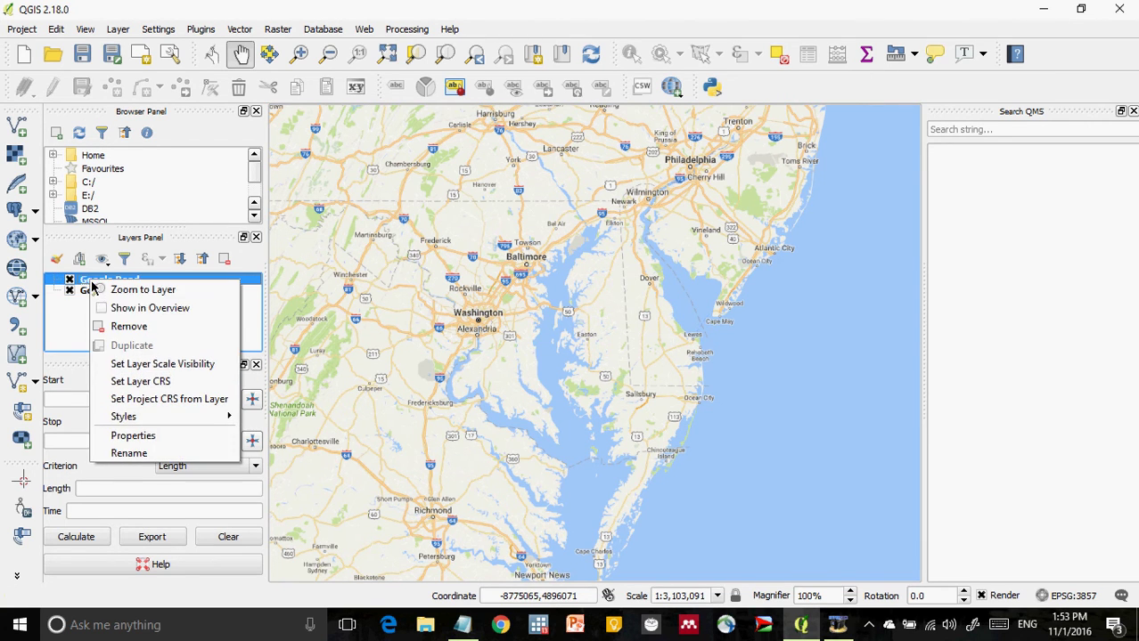
click(134, 436)
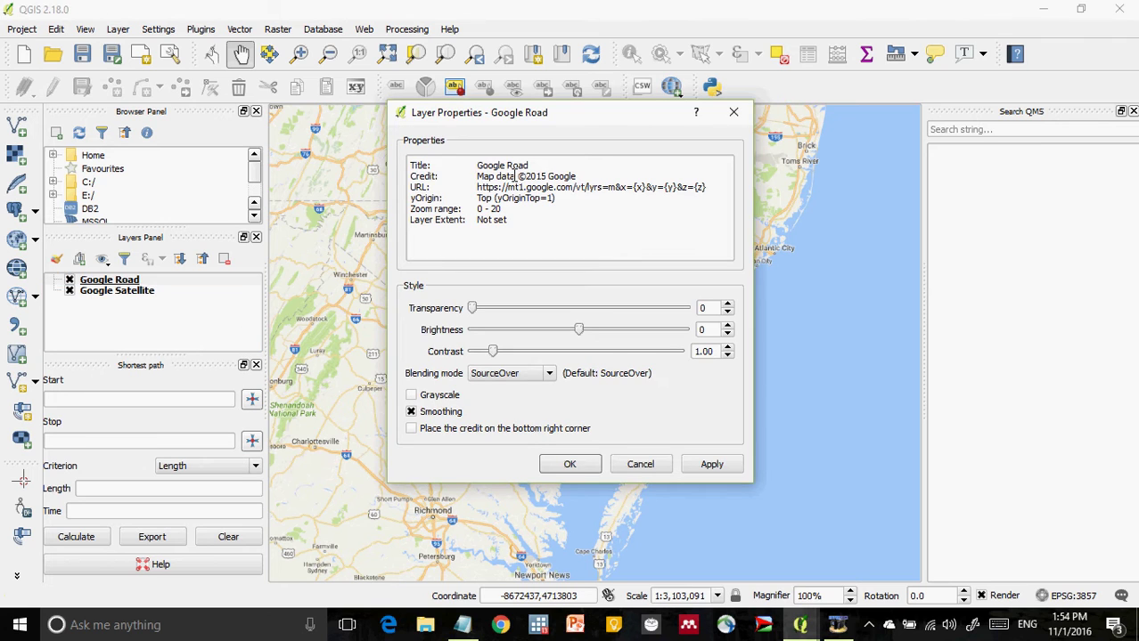
drag(517, 188, 612, 183)
click(621, 189)
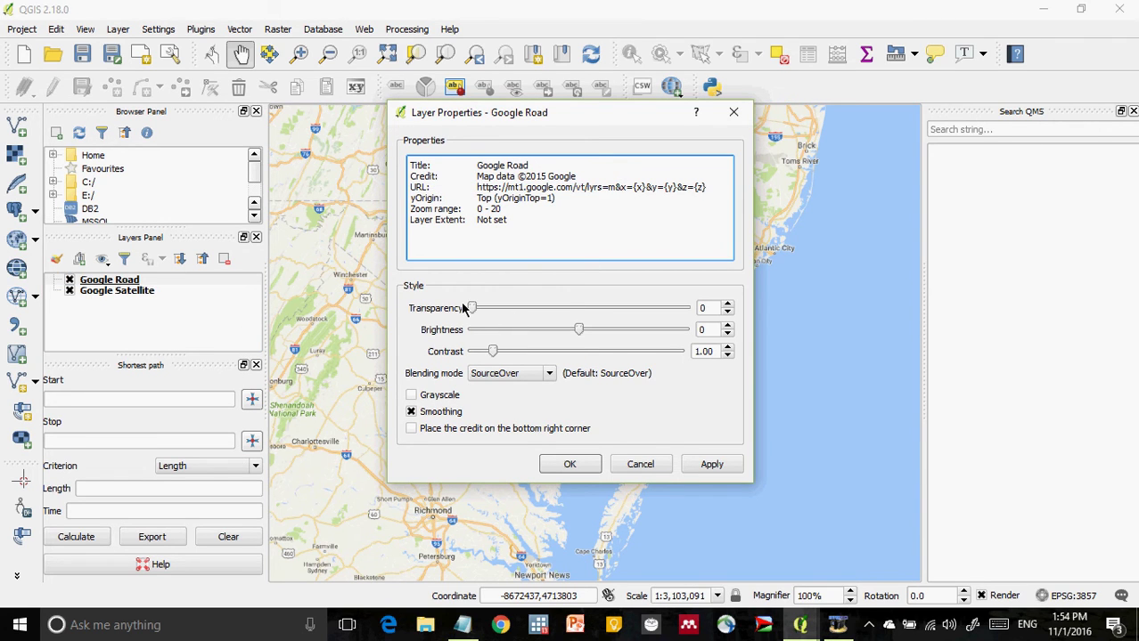
drag(471, 308, 558, 308)
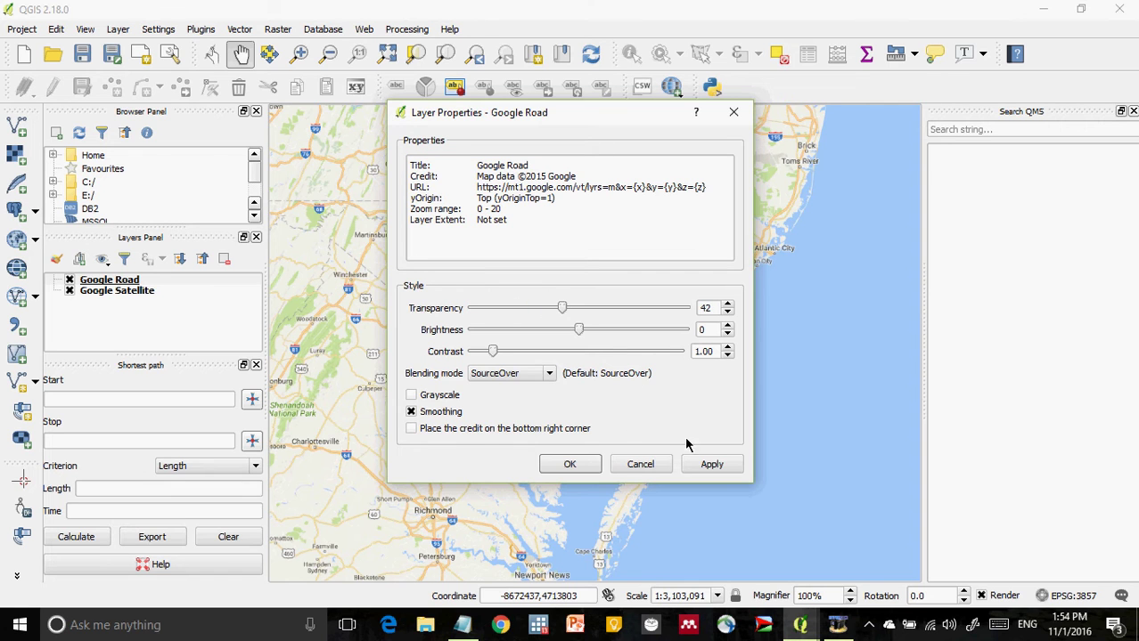
click(714, 465)
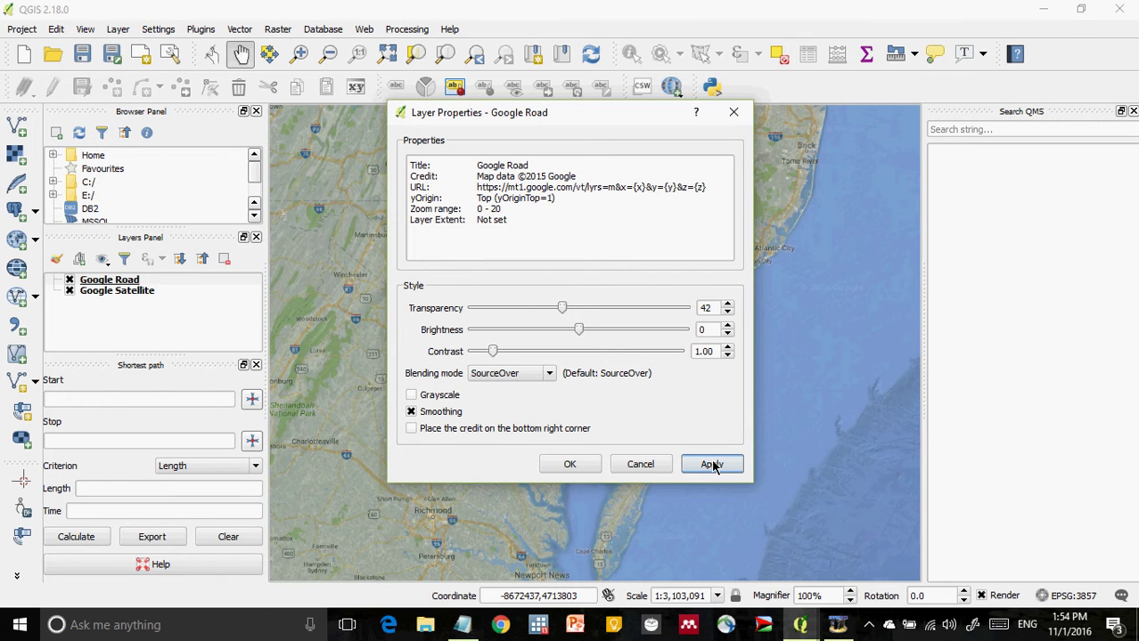
click(569, 464)
drag(568, 452, 651, 294)
Pan the map north along the coast until New England and Boston are in view
drag(635, 458, 630, 363)
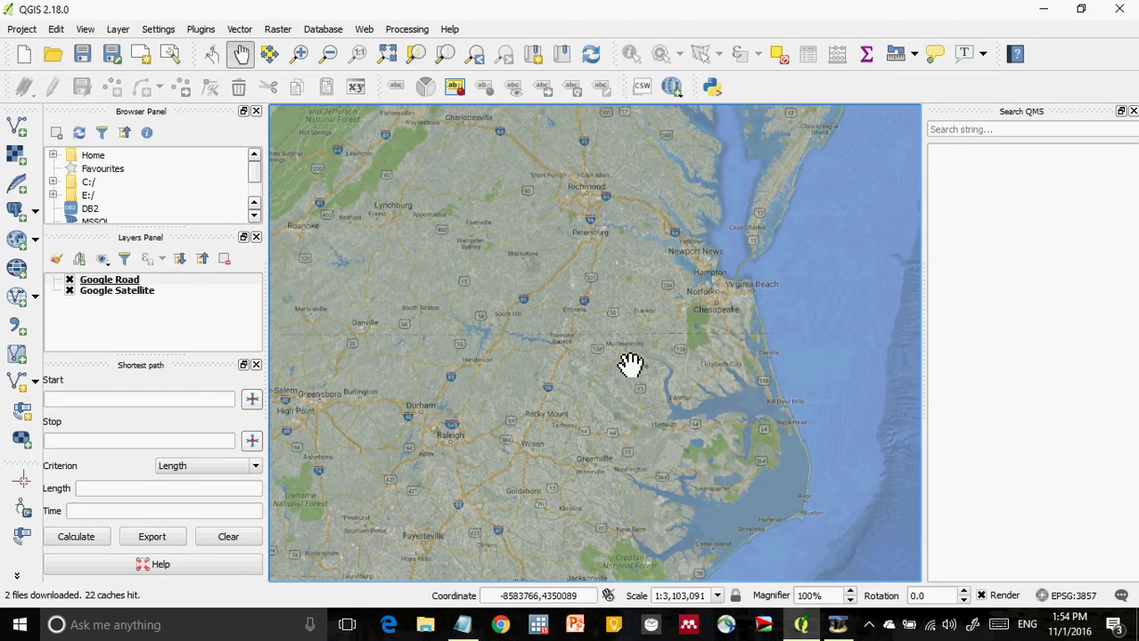
drag(571, 342, 639, 308)
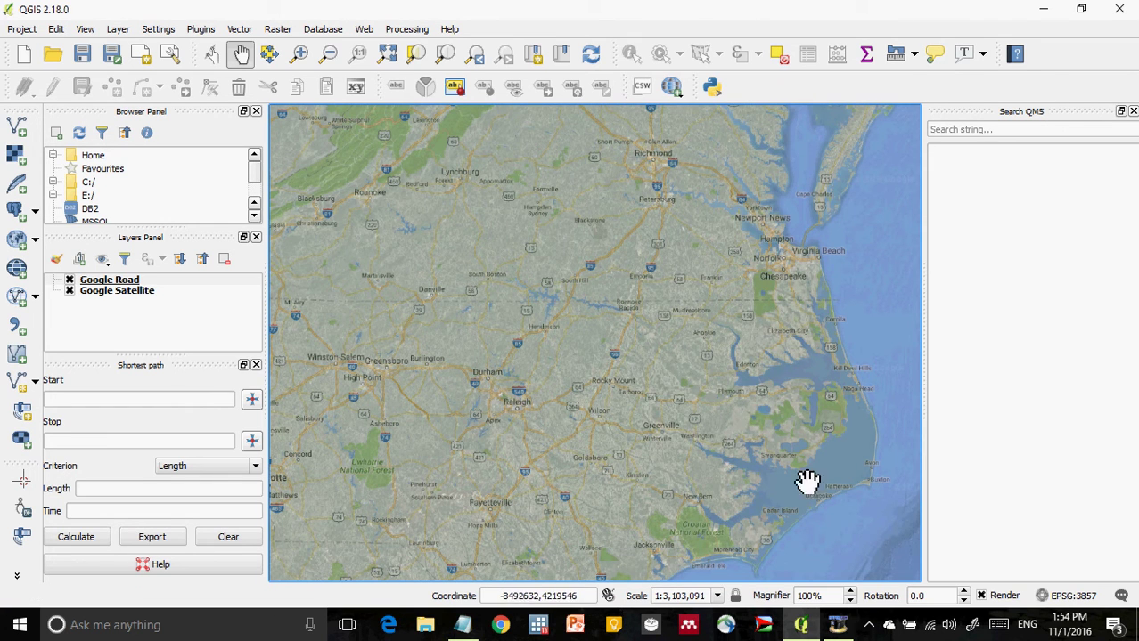
drag(786, 441, 697, 259)
drag(579, 371, 740, 260)
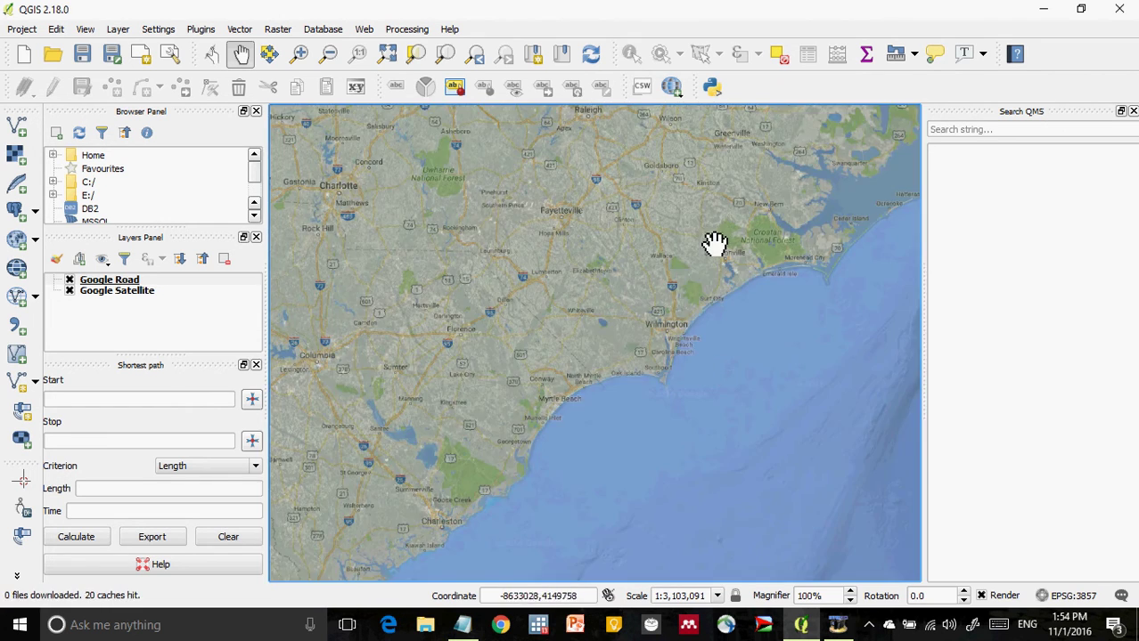
drag(638, 325, 468, 533)
drag(758, 164, 719, 450)
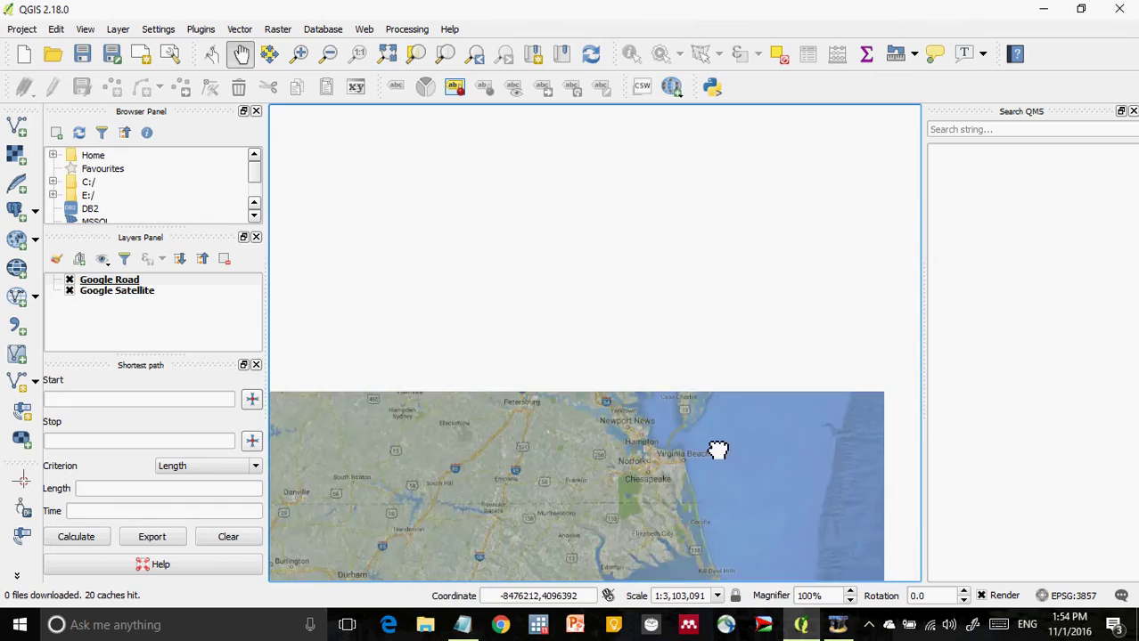
drag(724, 249, 705, 495)
drag(725, 236, 651, 338)
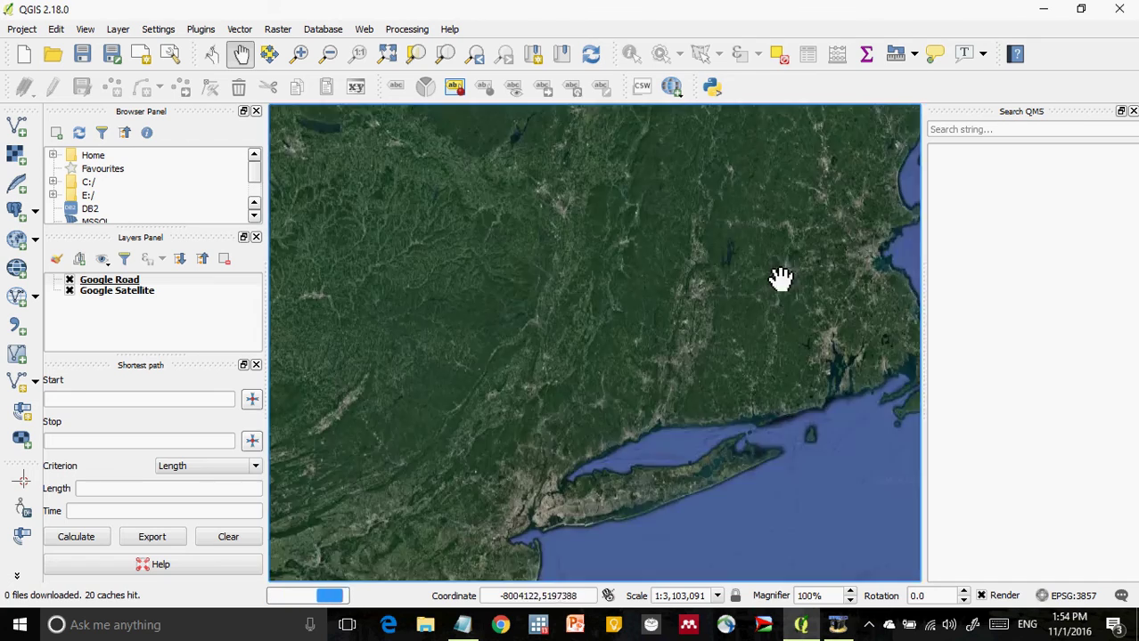
drag(780, 277, 653, 361)
Zoom in by rectangle on Boston and Cambridge to about 1:420,657
click(300, 53)
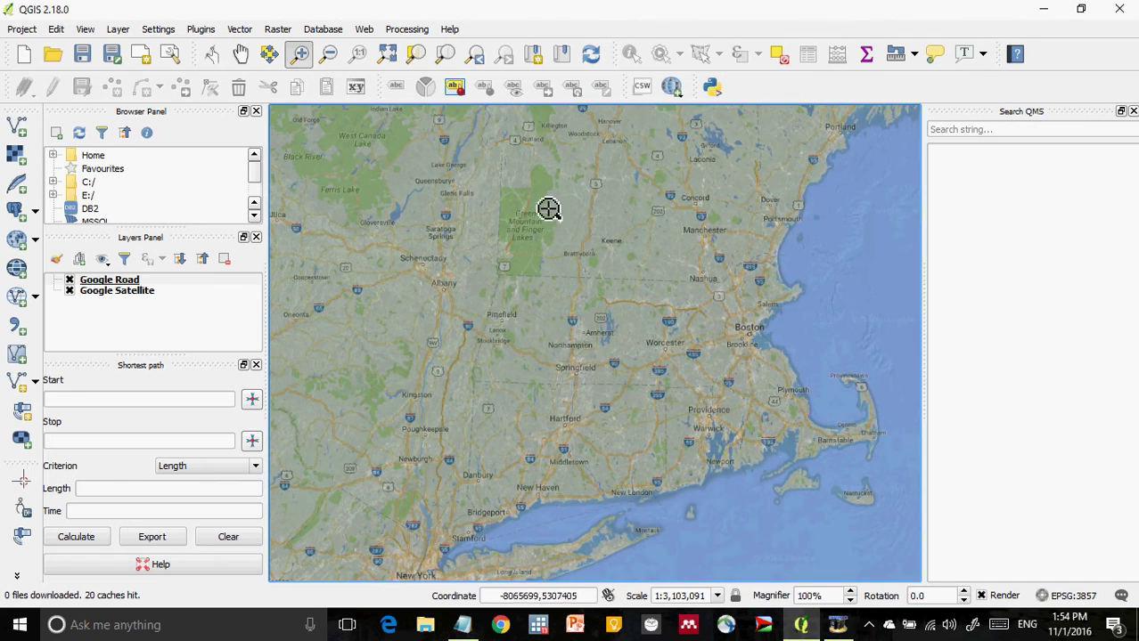
drag(695, 267, 807, 435)
drag(473, 182, 626, 340)
drag(481, 141, 732, 526)
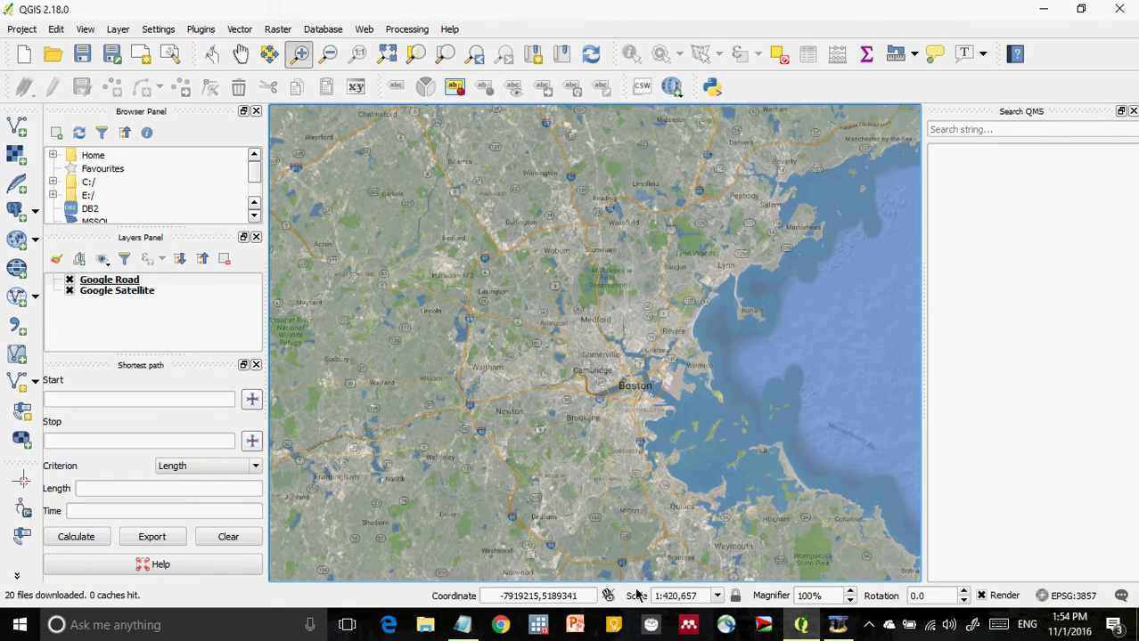
Open the Georeferencer from the Raster menu
click(207, 30)
mouse_move(265, 33)
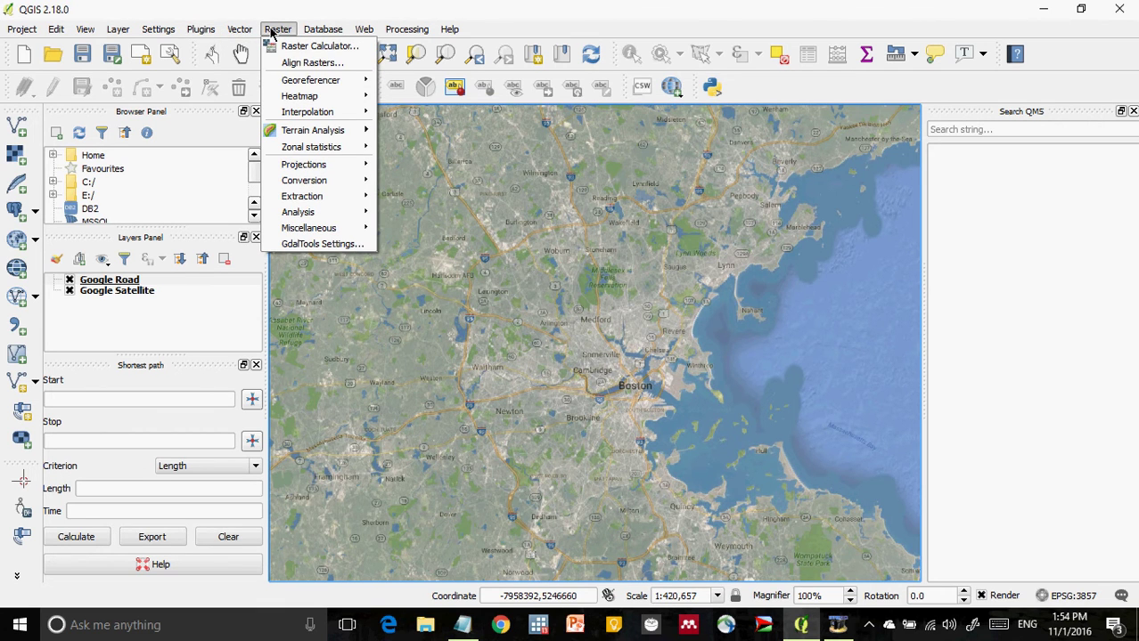
mouse_move(288, 84)
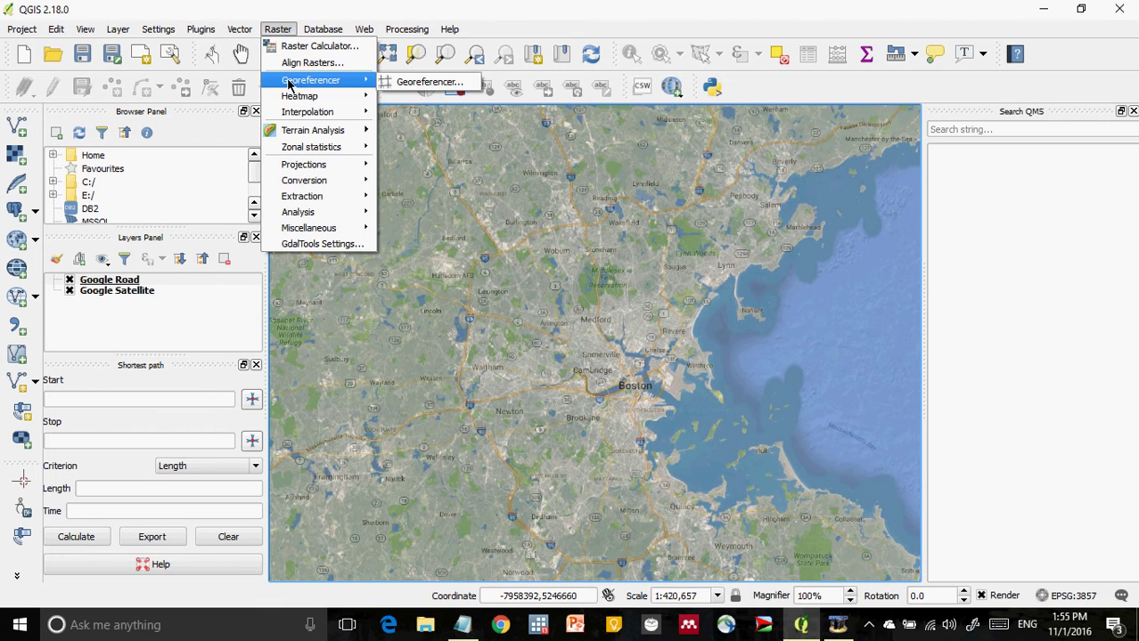
click(419, 82)
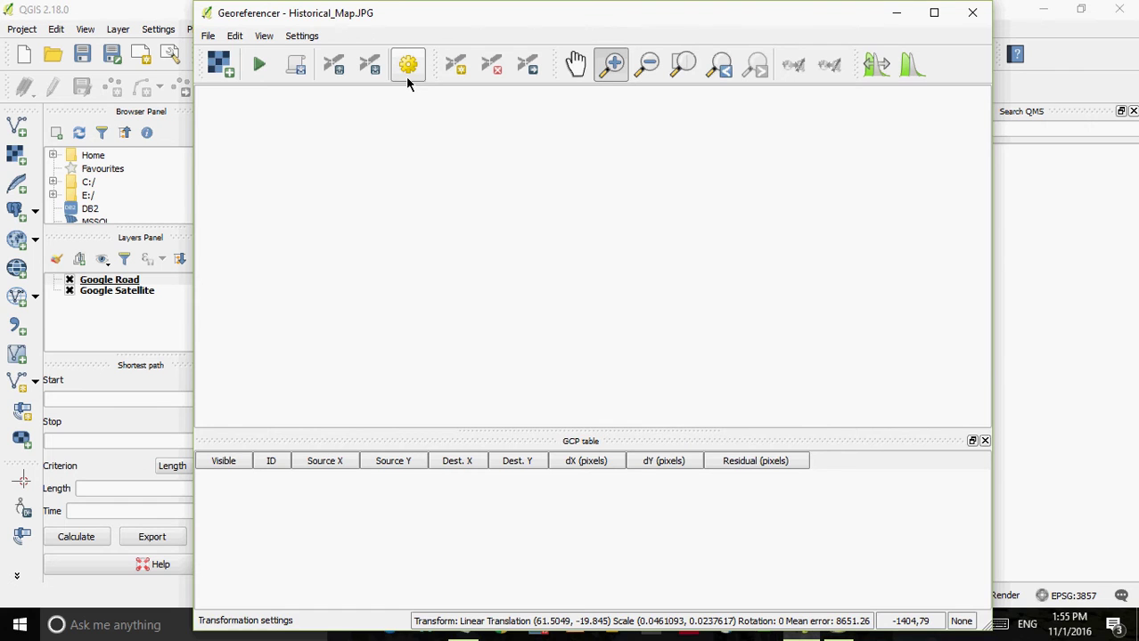
Start Open Raster and select Historical_Map.JPG on the Desktop
click(210, 36)
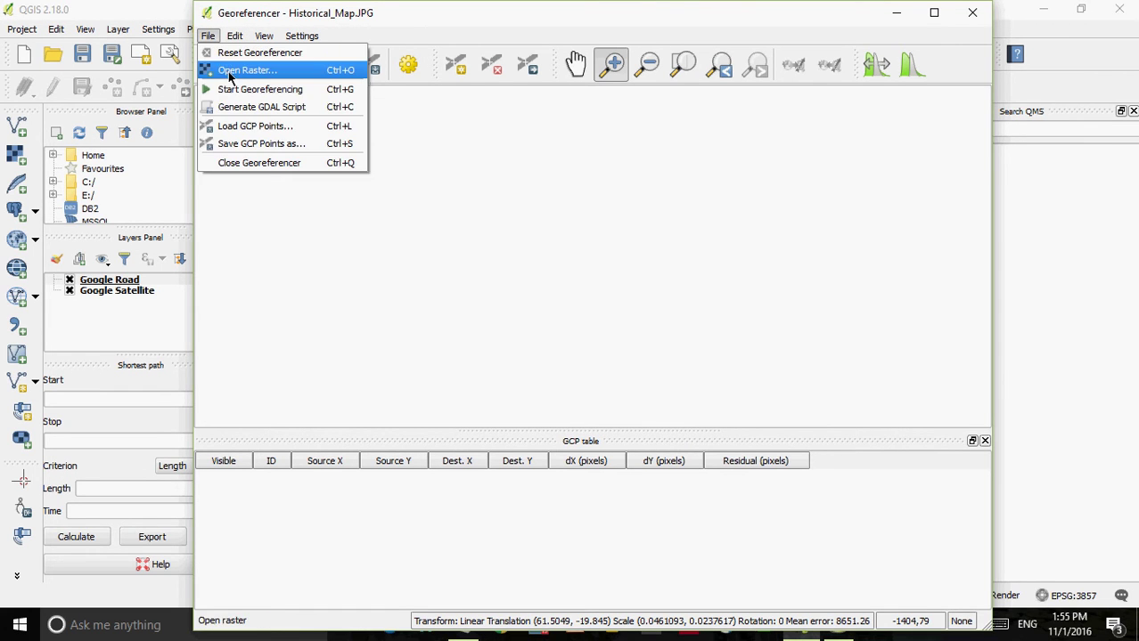
click(229, 71)
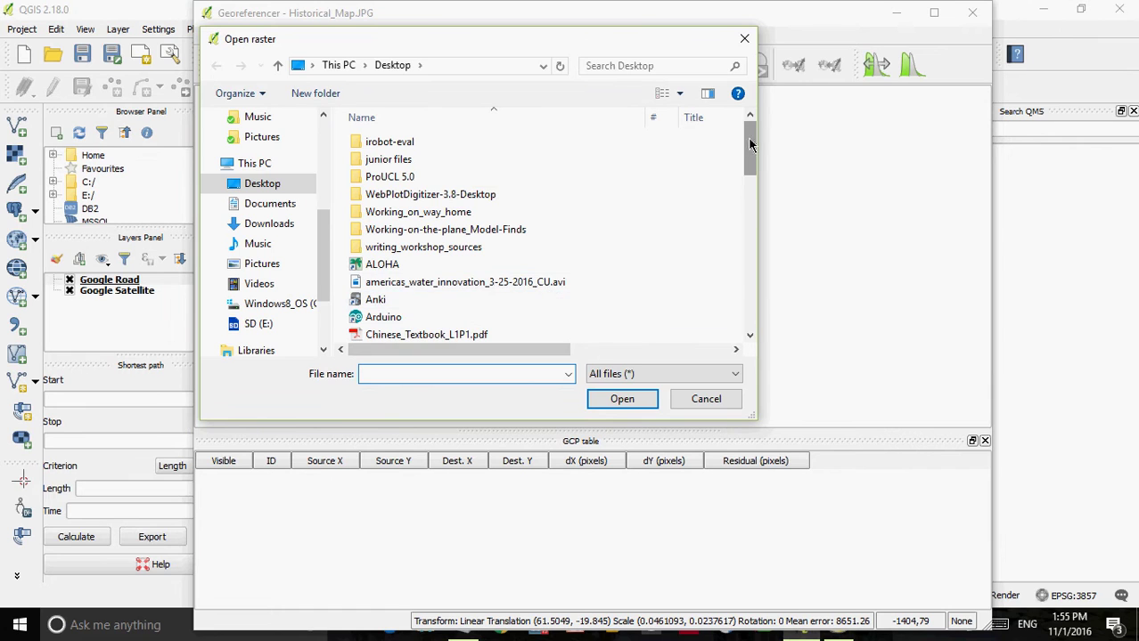
click(690, 376)
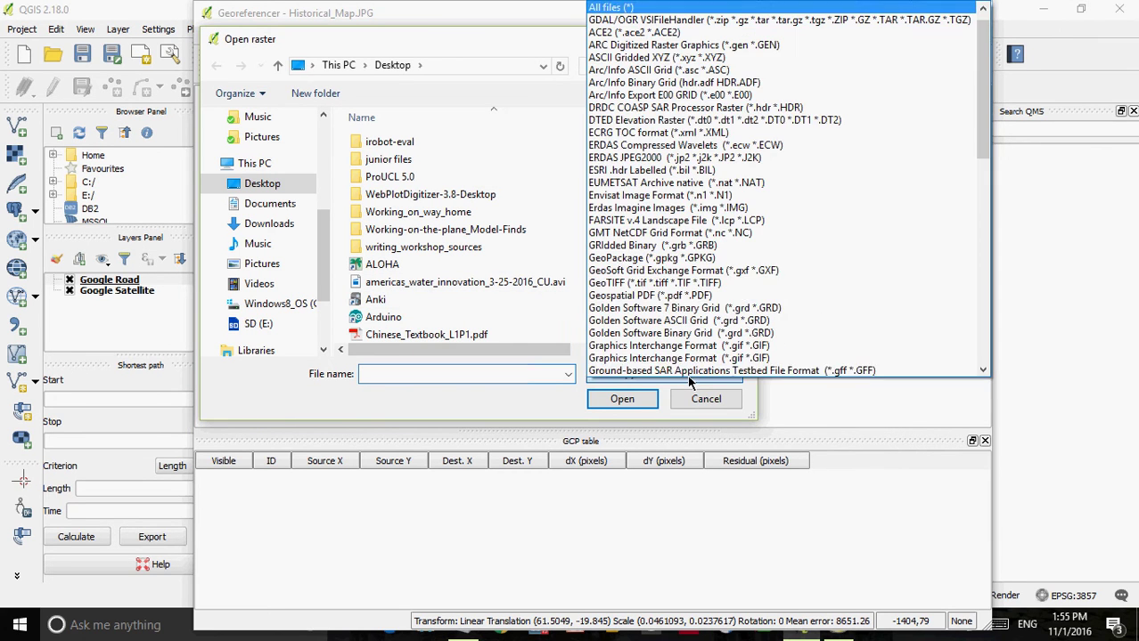
click(651, 11)
click(564, 235)
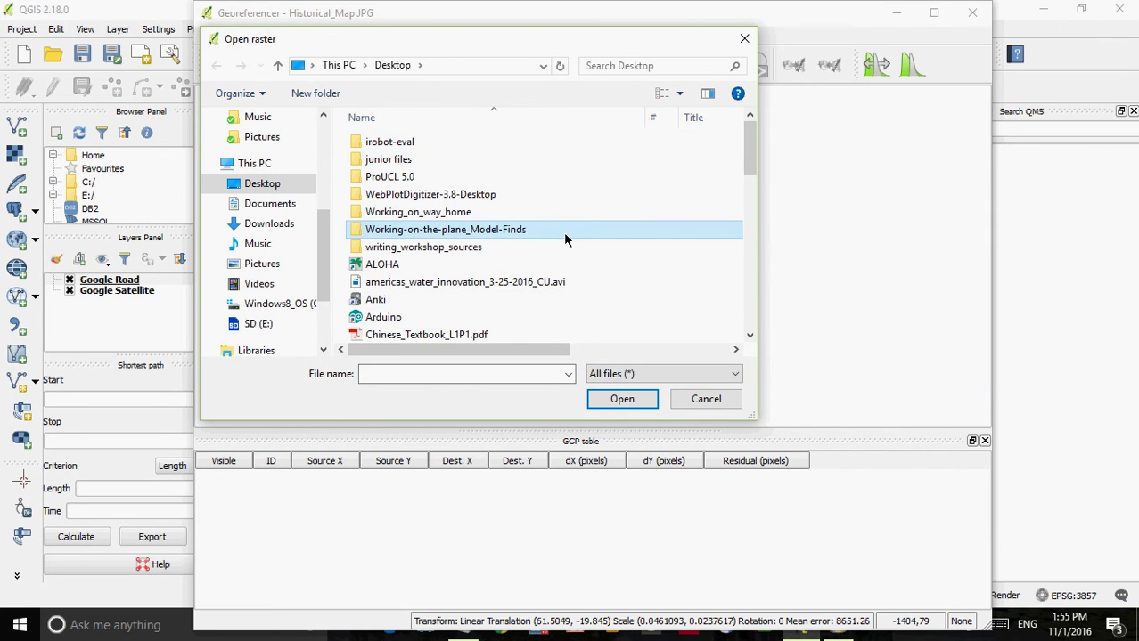
key(h)
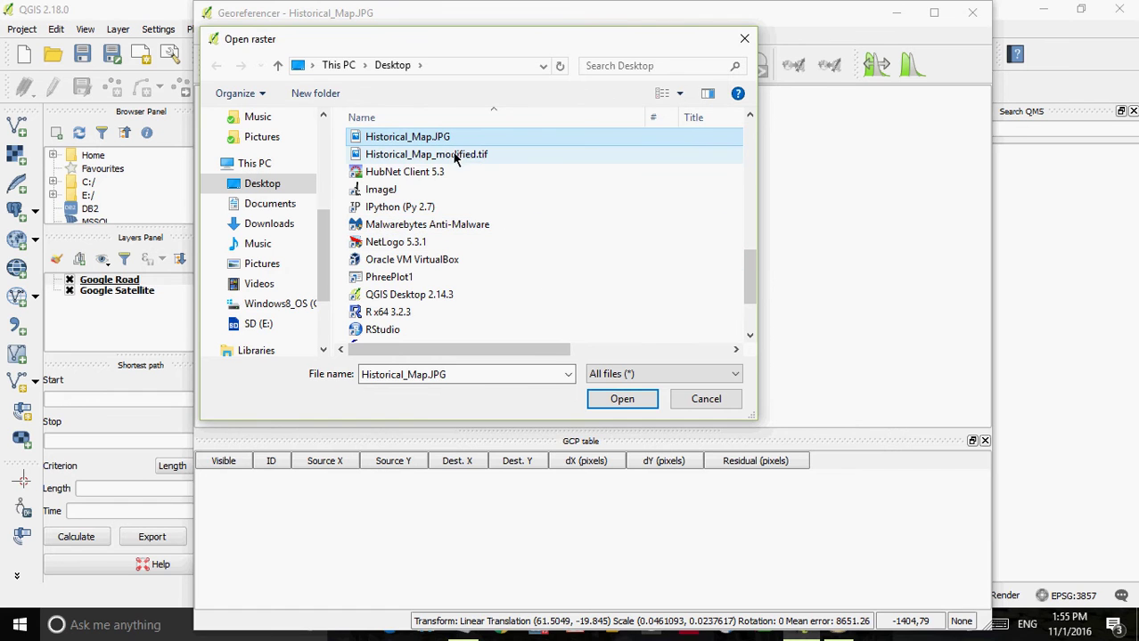
Load Historical_Map.JPG in WGS 84 / Pseudo Mercator and zoom into its lower right by the river
click(613, 396)
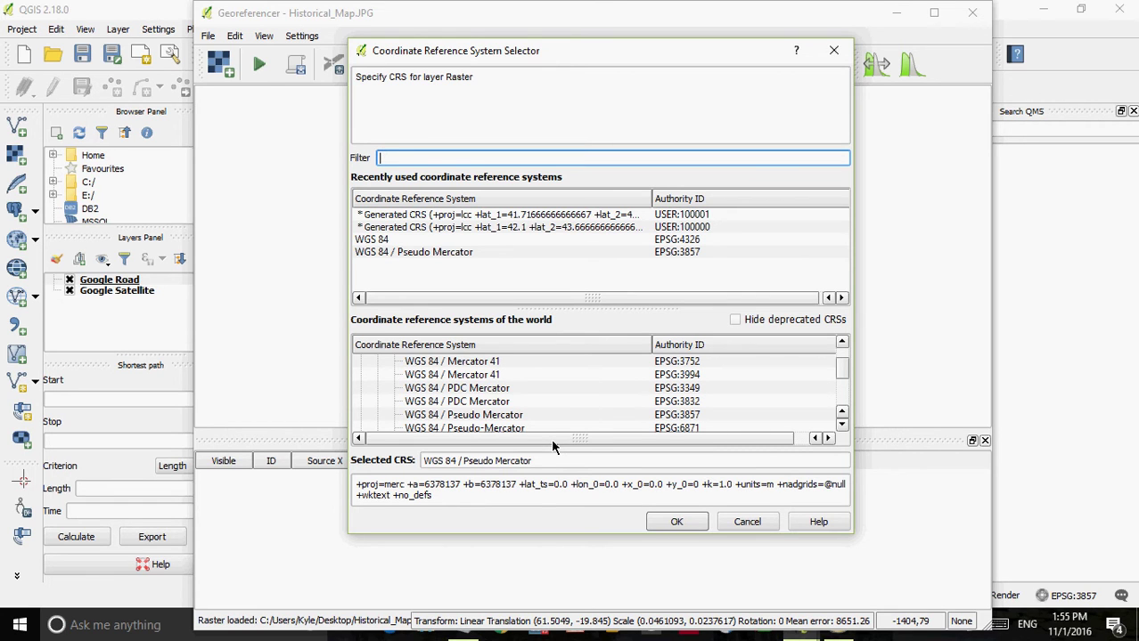
click(674, 520)
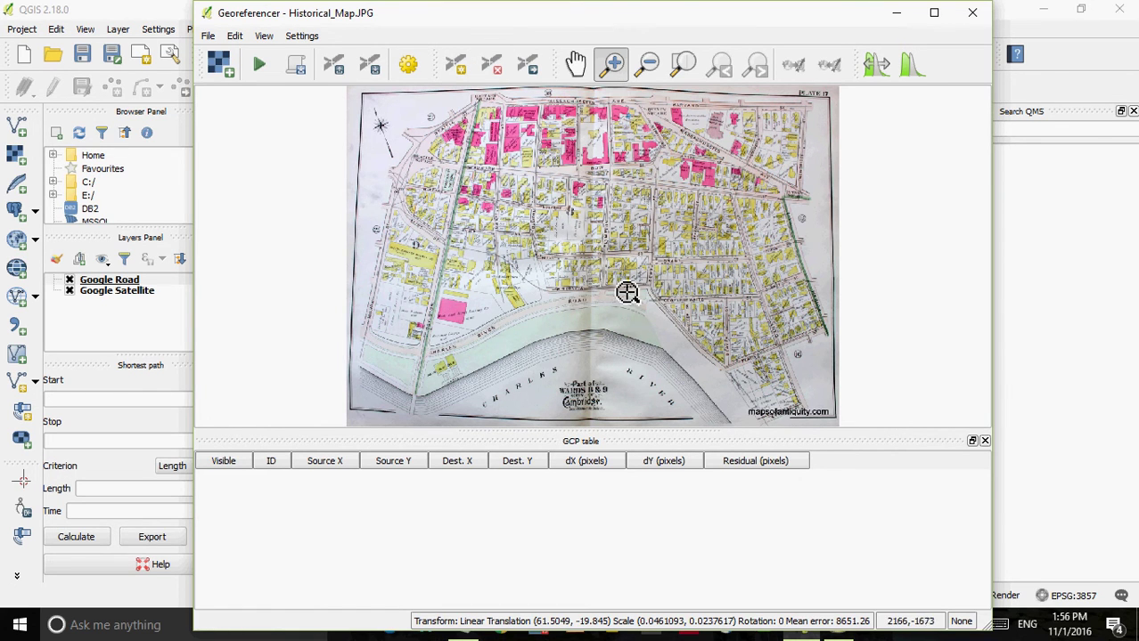
drag(595, 240, 846, 432)
click(455, 65)
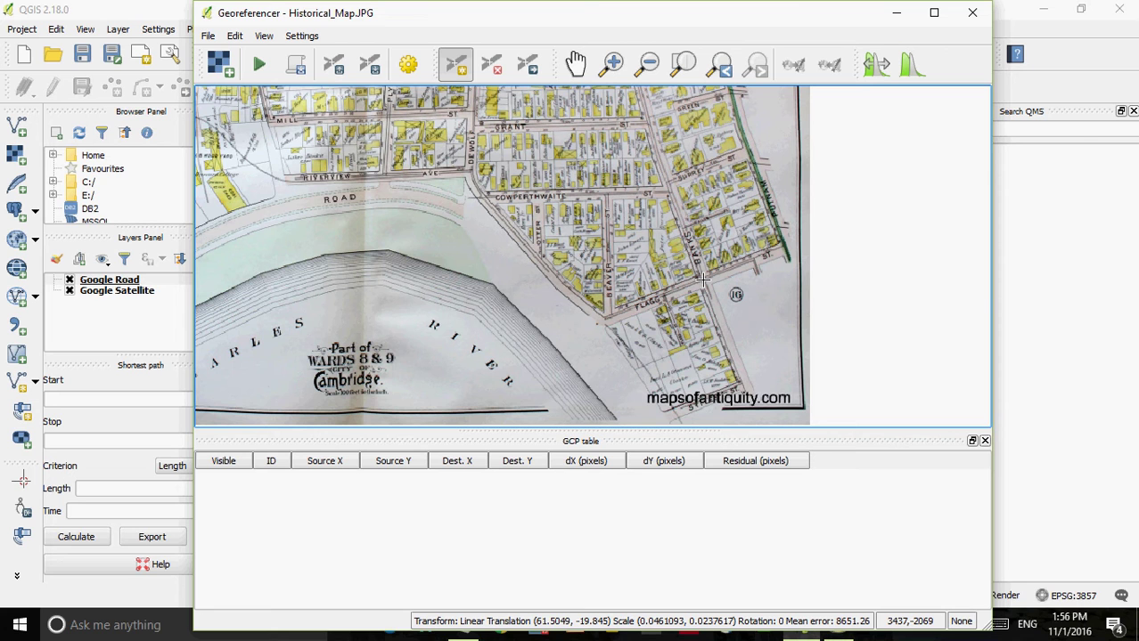
Place control point 0 at the Flagg Street corner with coordinates -71.1148, 42.3679
click(703, 280)
drag(670, 253, 827, 228)
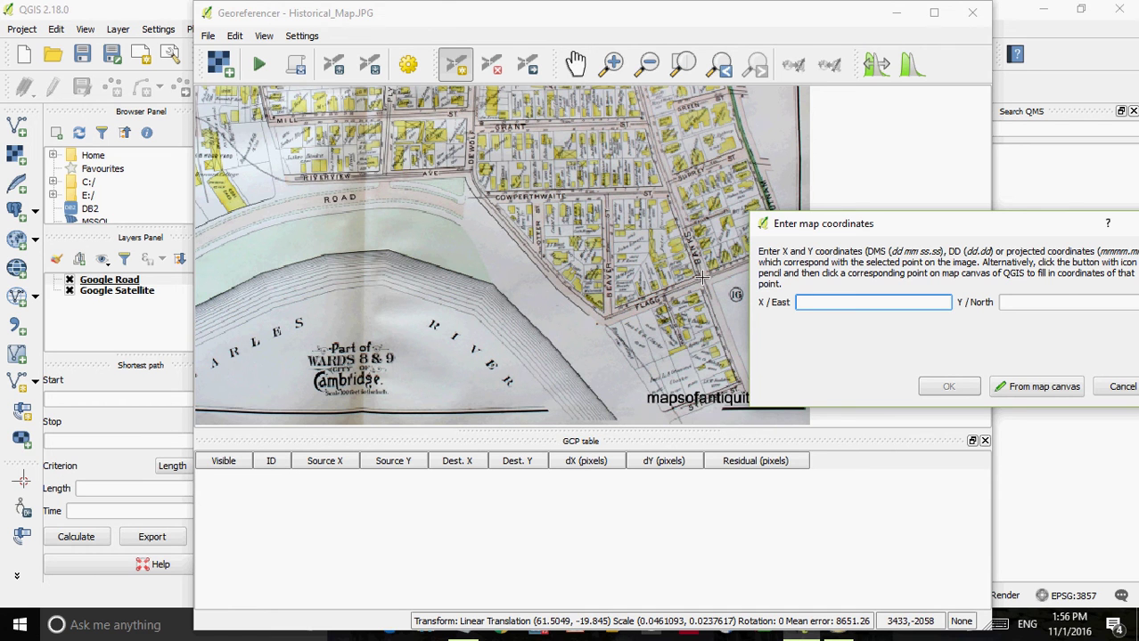
drag(828, 223, 588, 327)
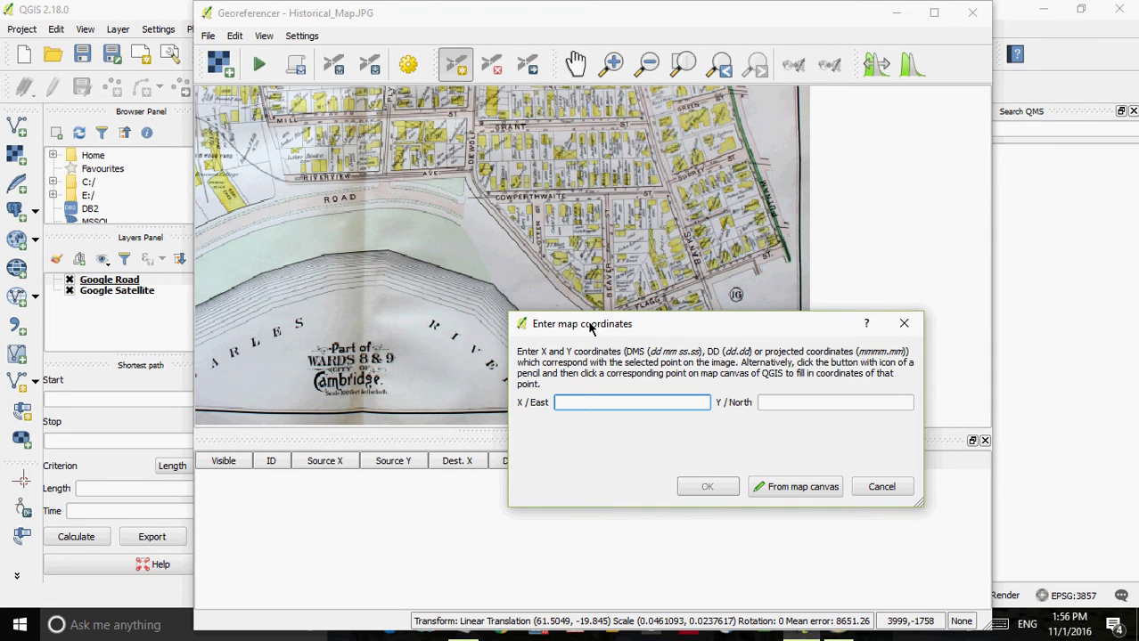
click(778, 401)
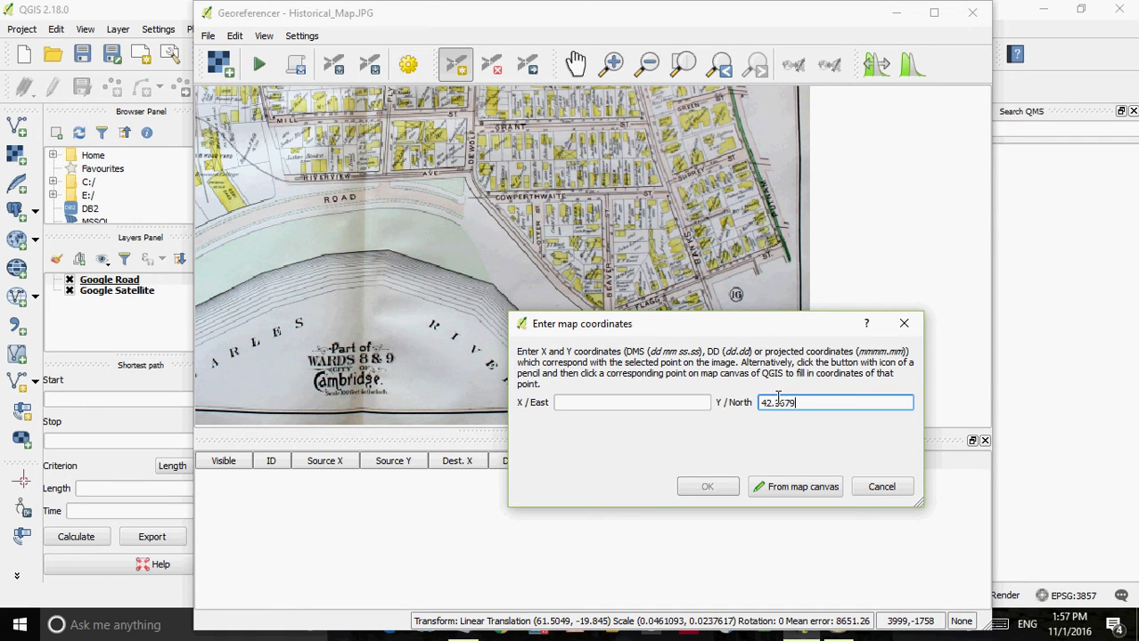
click(671, 403)
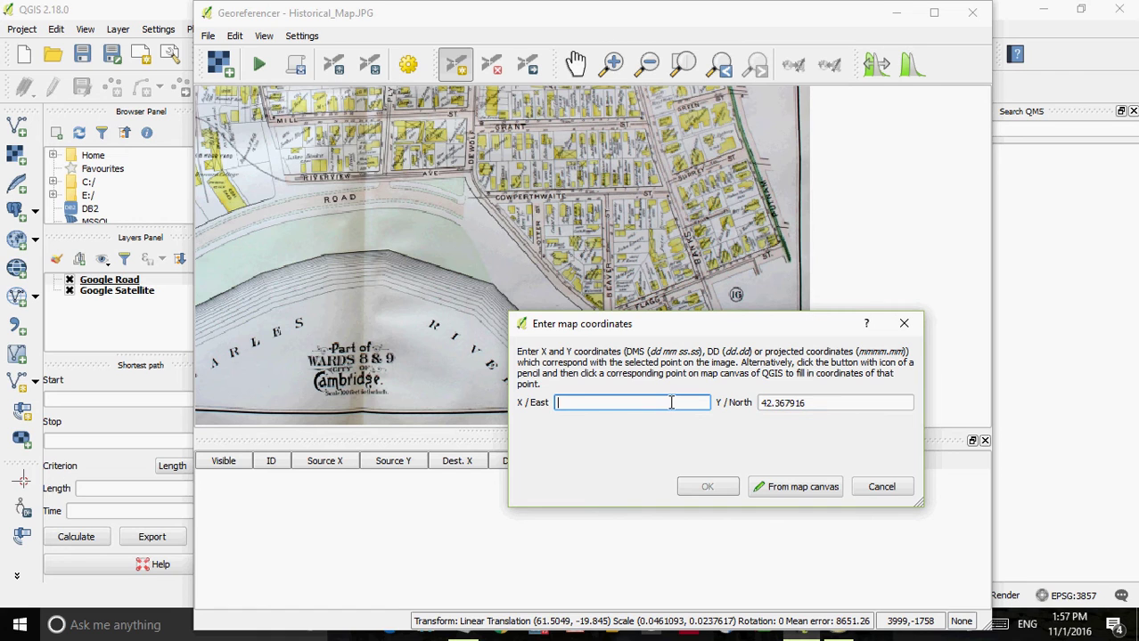
text(-71.114758)
click(712, 486)
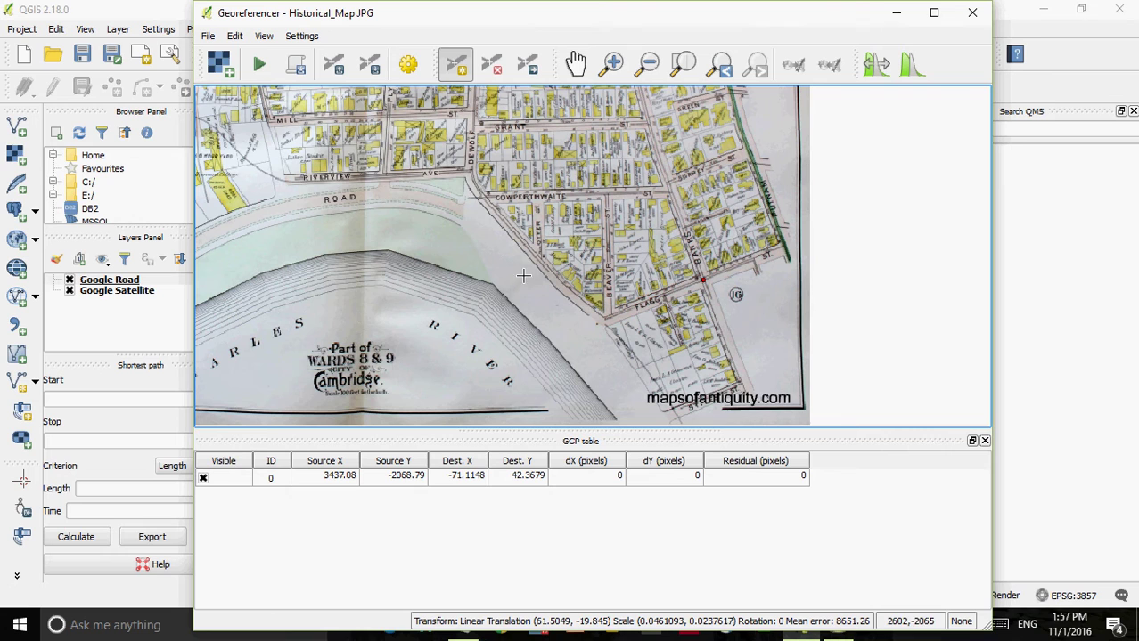
click(470, 170)
Enter Y/North 42.39240 and X/East -71.117237 for the De Wolf Street point and confirm
click(797, 405)
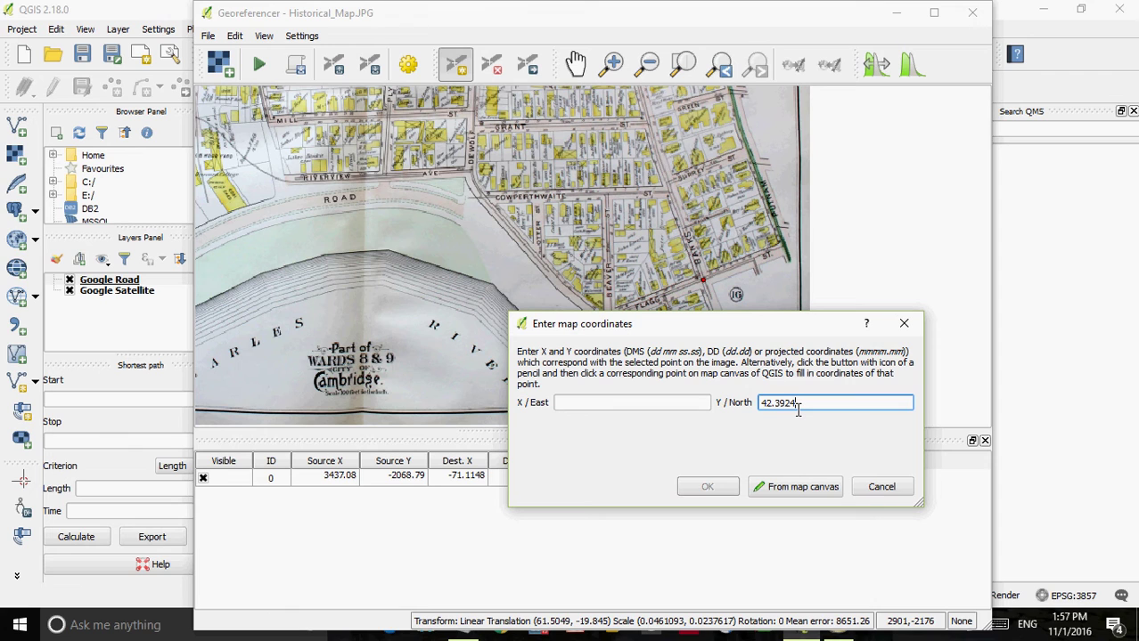
click(677, 398)
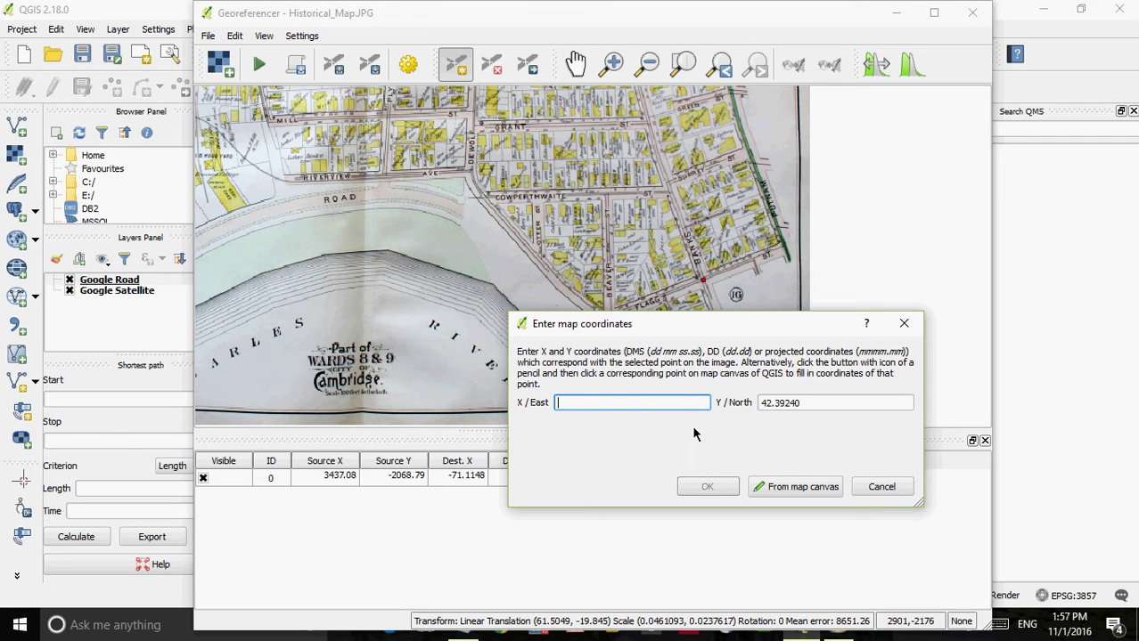
text(71.117237)
click(703, 487)
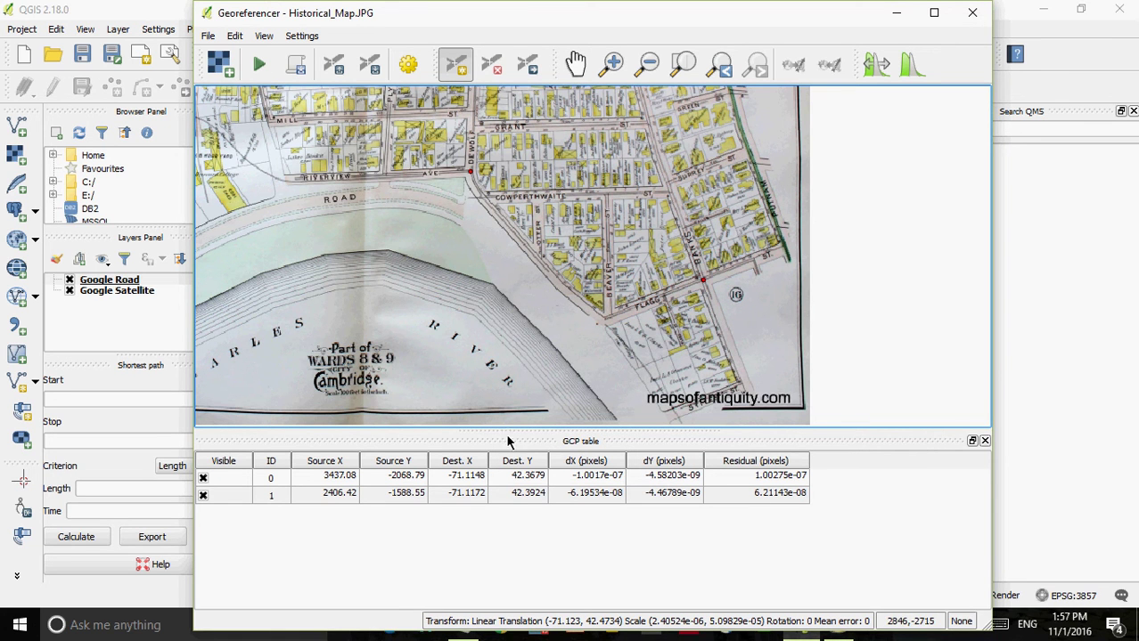
Pan to the map's upper left and place control point 2 near Eliot Street at -71.1211, 42.3715
click(575, 65)
drag(415, 169, 674, 390)
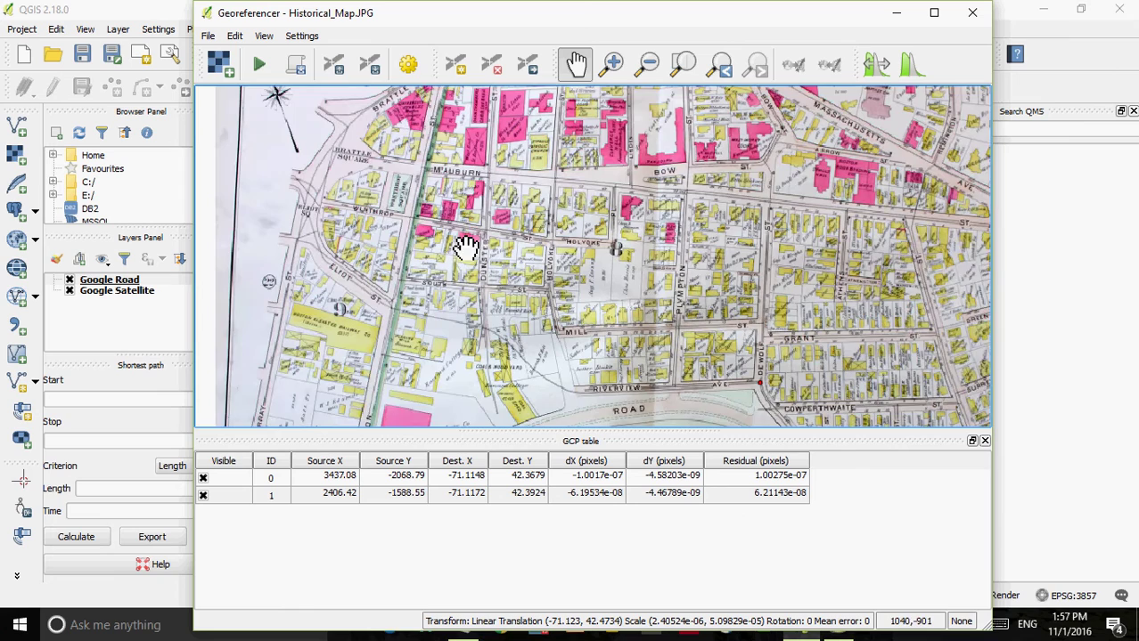
drag(465, 246, 440, 254)
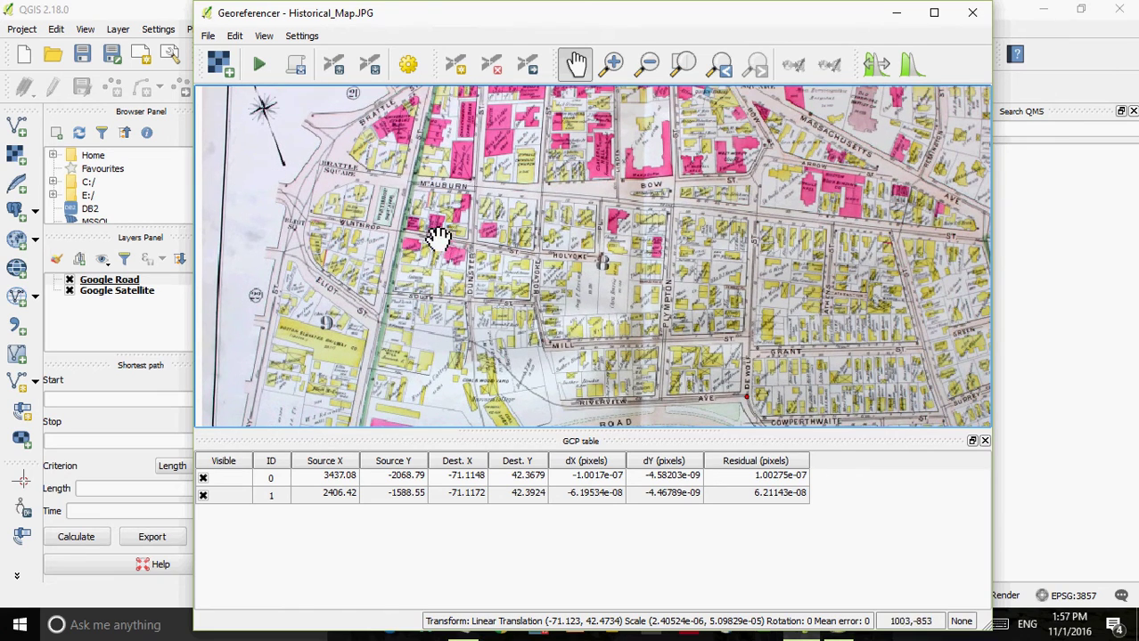
click(455, 64)
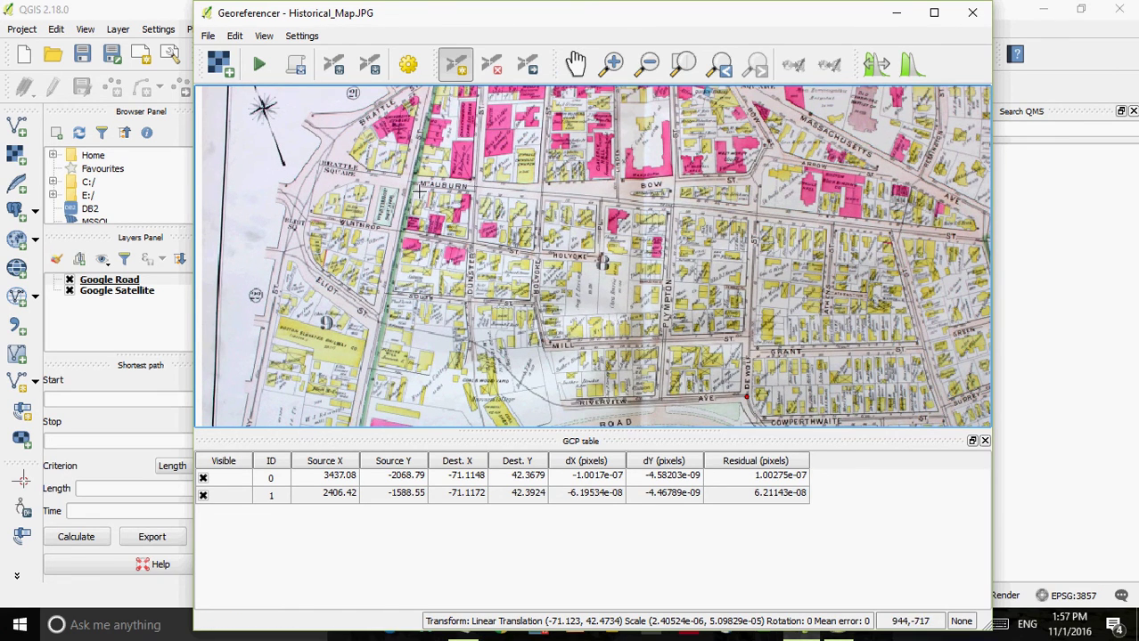
click(373, 316)
click(771, 401)
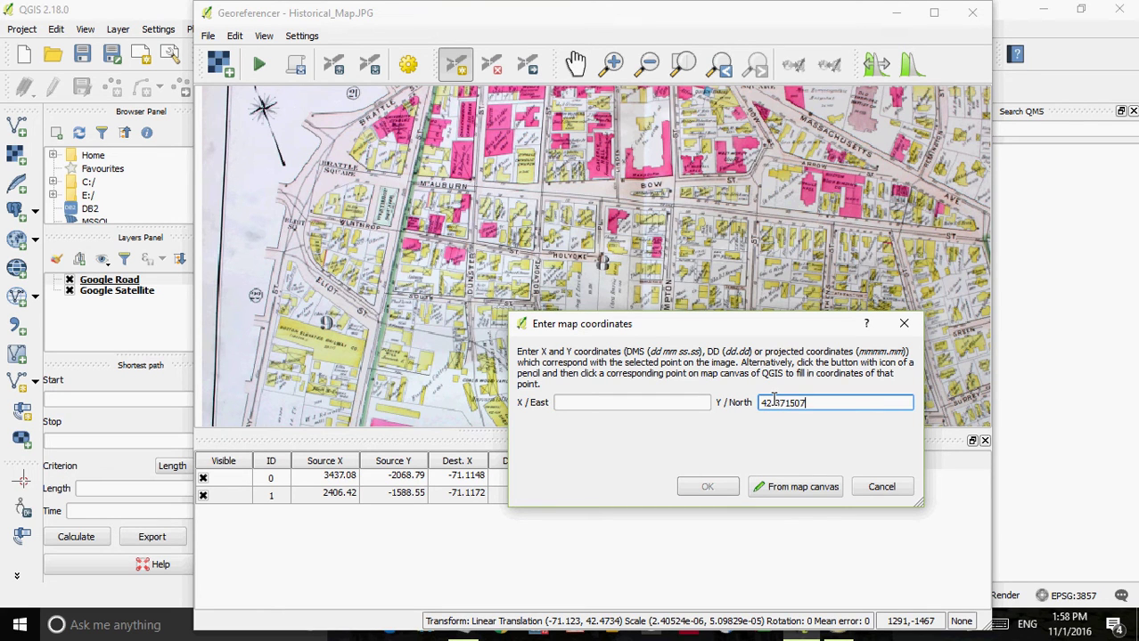
click(693, 401)
text(-71.121142)
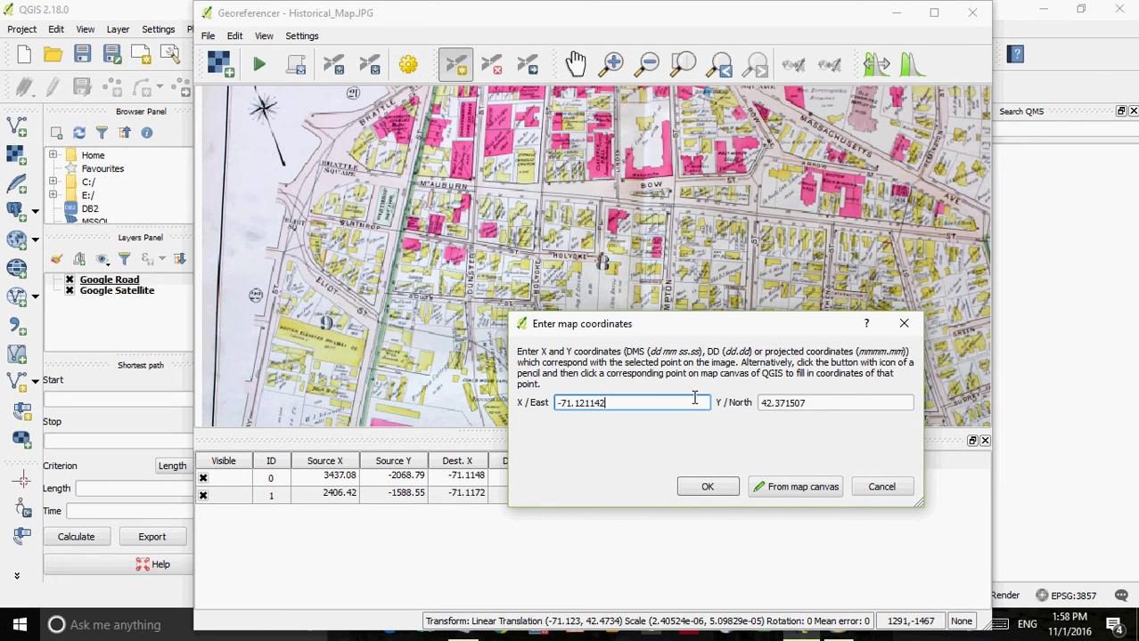
key(Return)
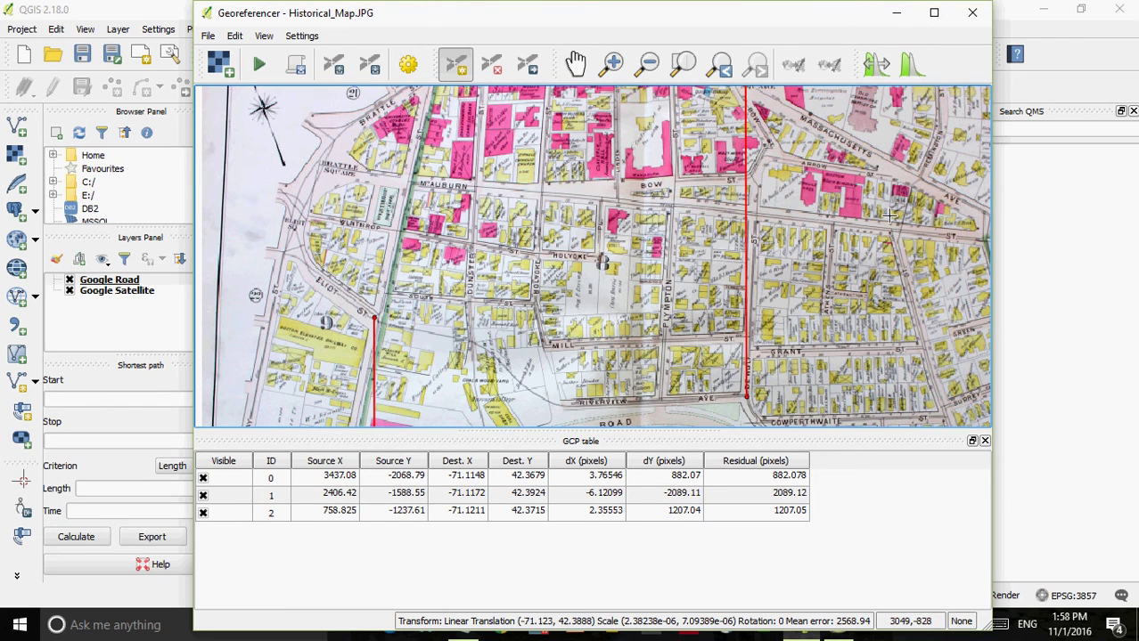
click(576, 62)
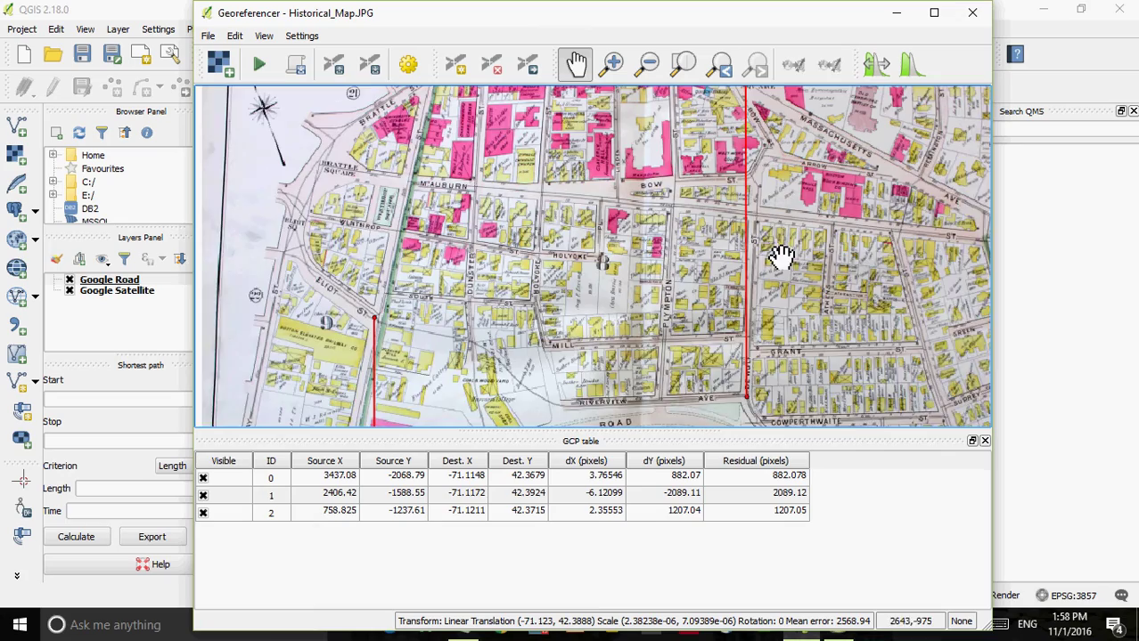
Place control point 3 near Grant Street with north 42.37104 and east -71.11618
drag(780, 254, 737, 261)
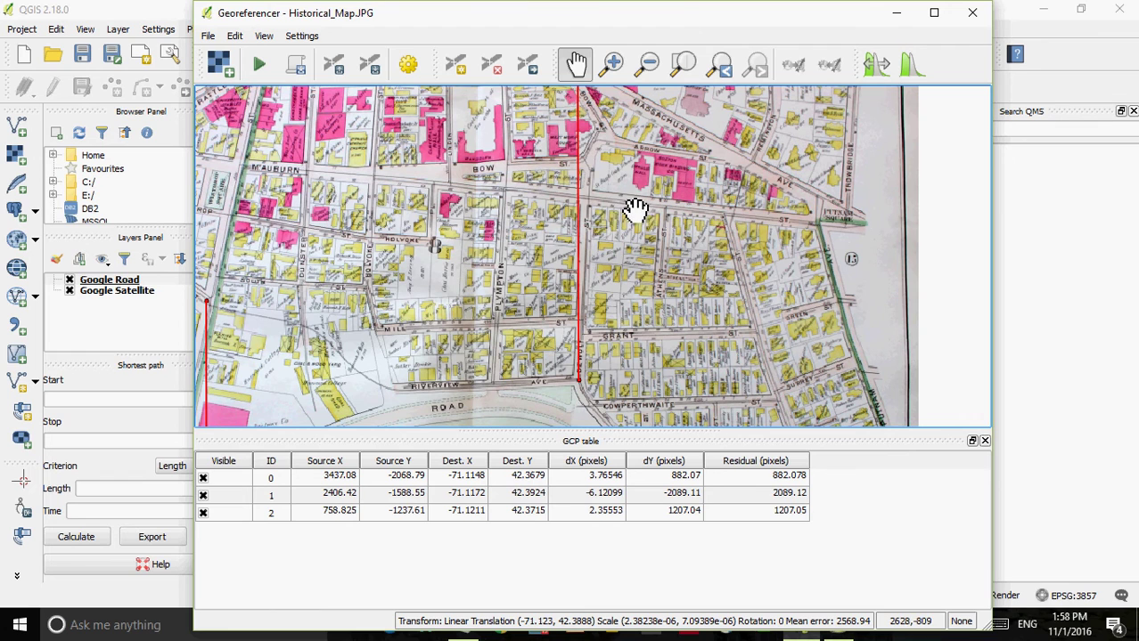
click(455, 64)
click(581, 195)
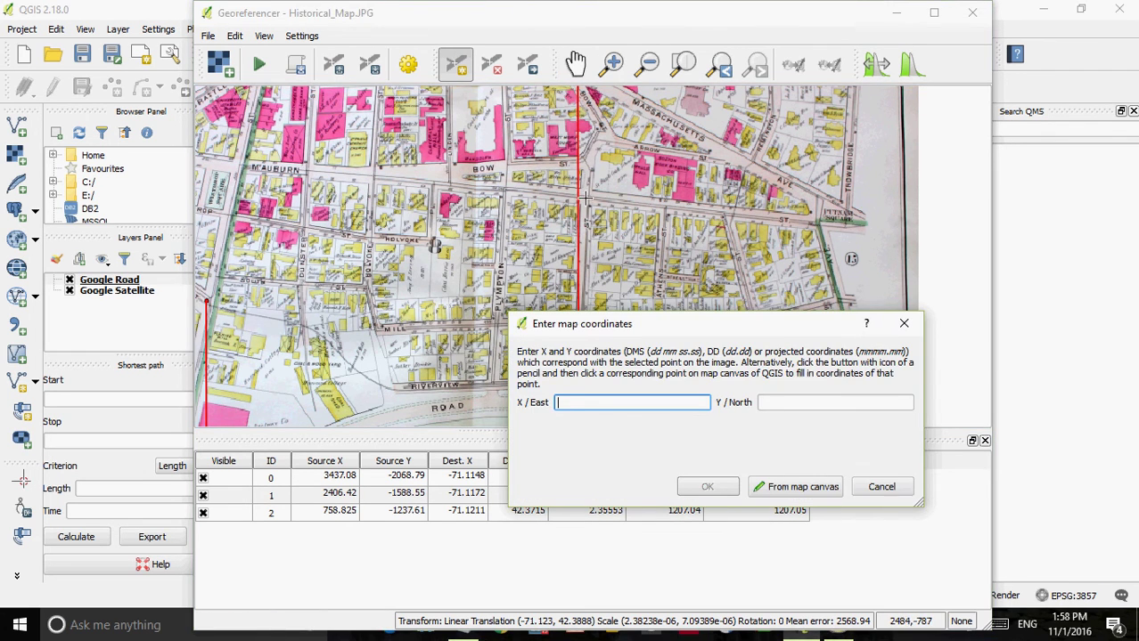
click(813, 399)
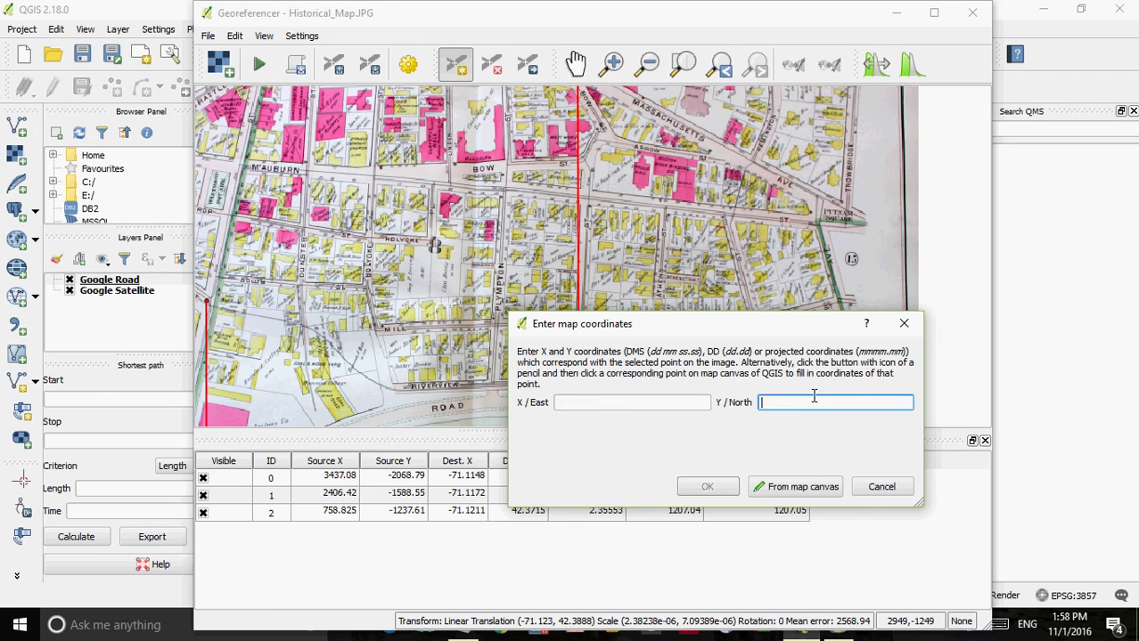
text(42.37104)
click(690, 411)
text(-)
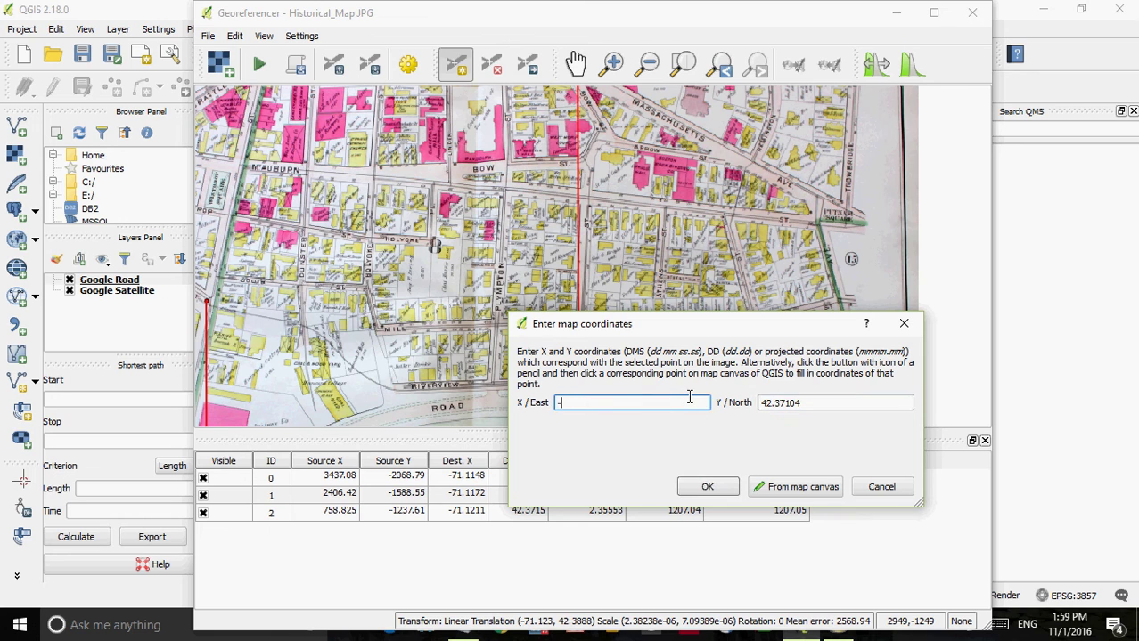
text(71.11618)
click(707, 487)
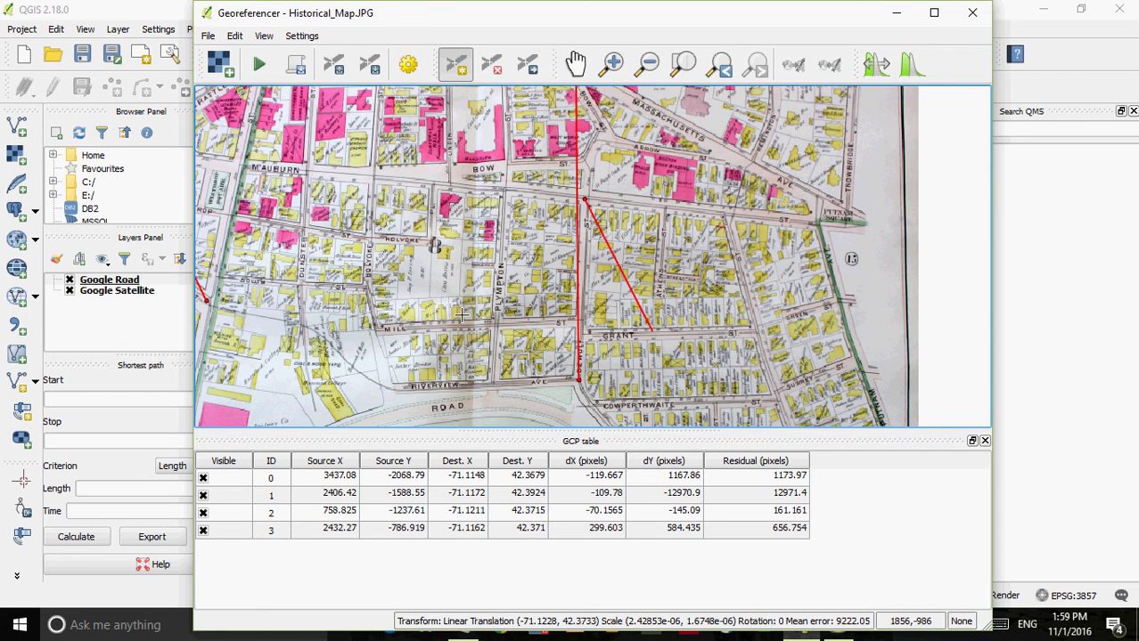
In Transformation Settings, set the output raster to Historical_Map_Georeference.tif and apply
click(301, 36)
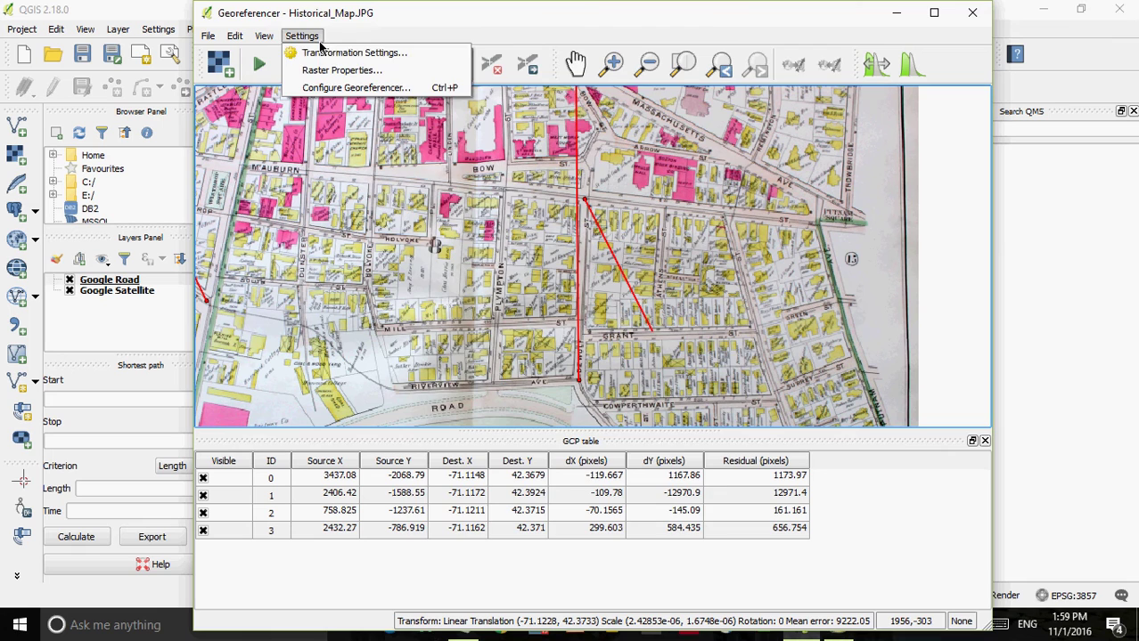
click(328, 51)
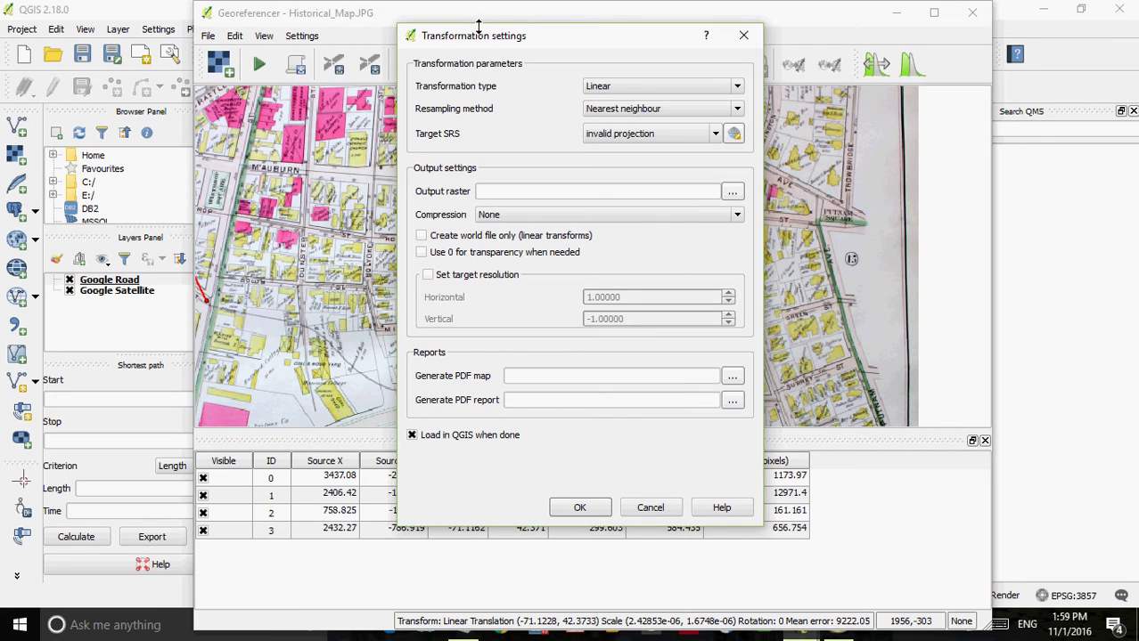
drag(474, 26, 496, 67)
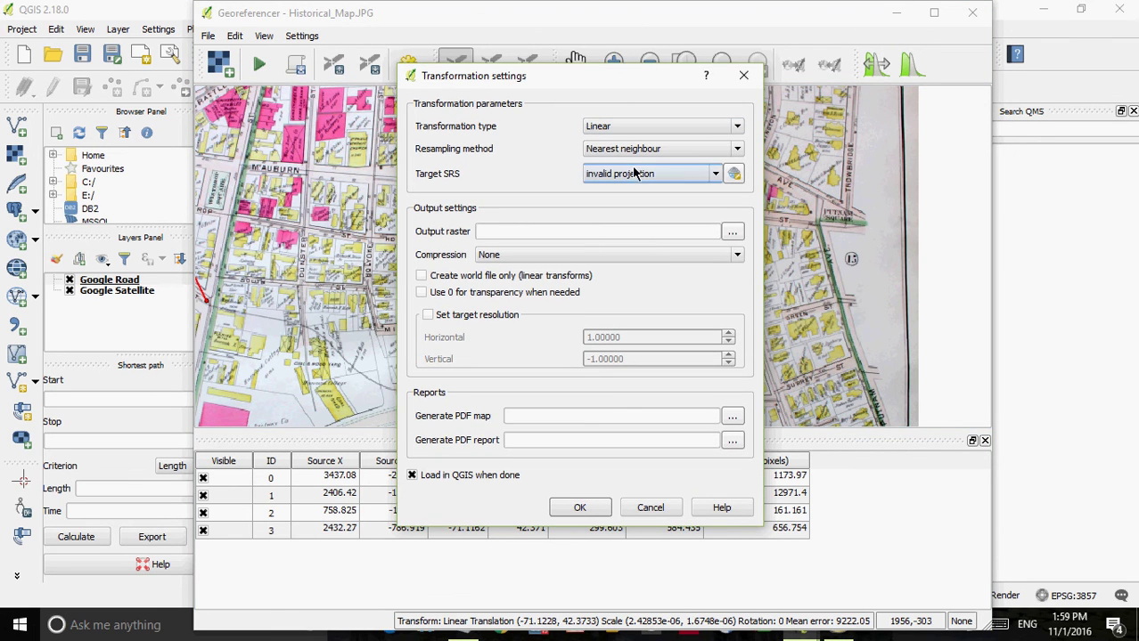
click(731, 231)
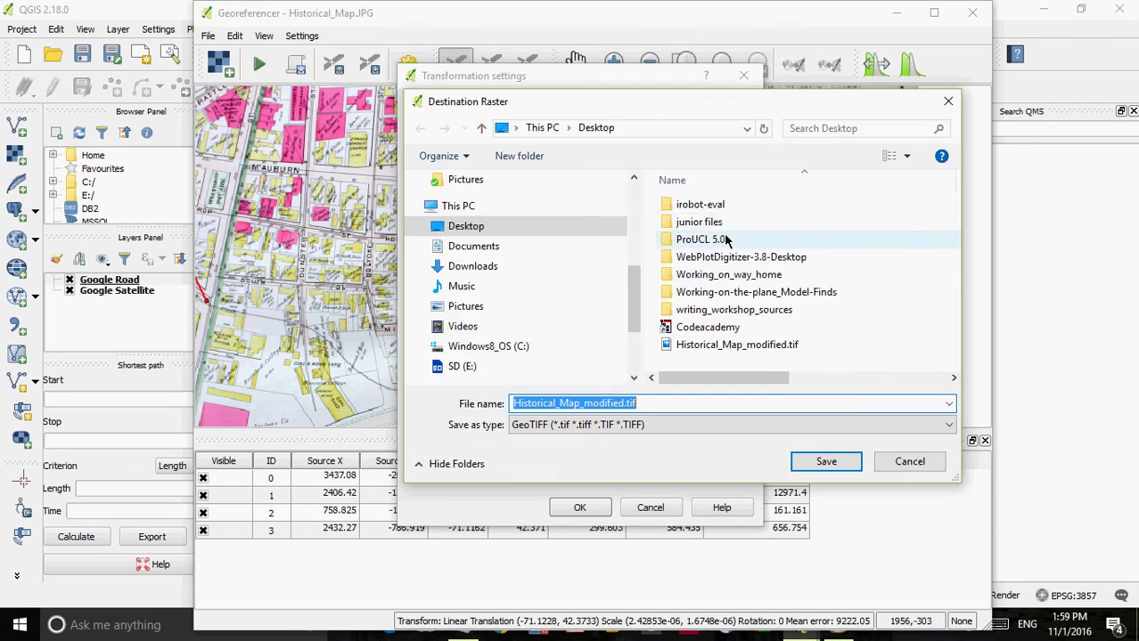
click(751, 349)
click(626, 403)
double_click(626, 404)
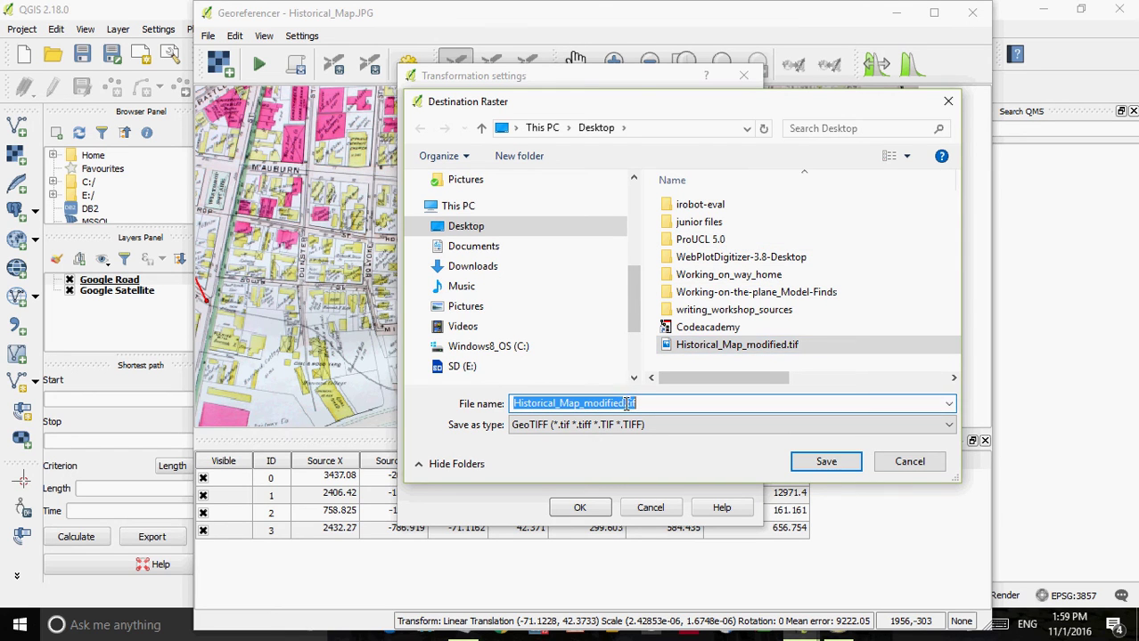
click(626, 403)
key(BackSpace)
key(BackSpace)
key(BackSpace)
key(BackSpace)
key(BackSpace)
key(BackSpace)
key(BackSpace)
key(BackSpace)
key(BackSpace)
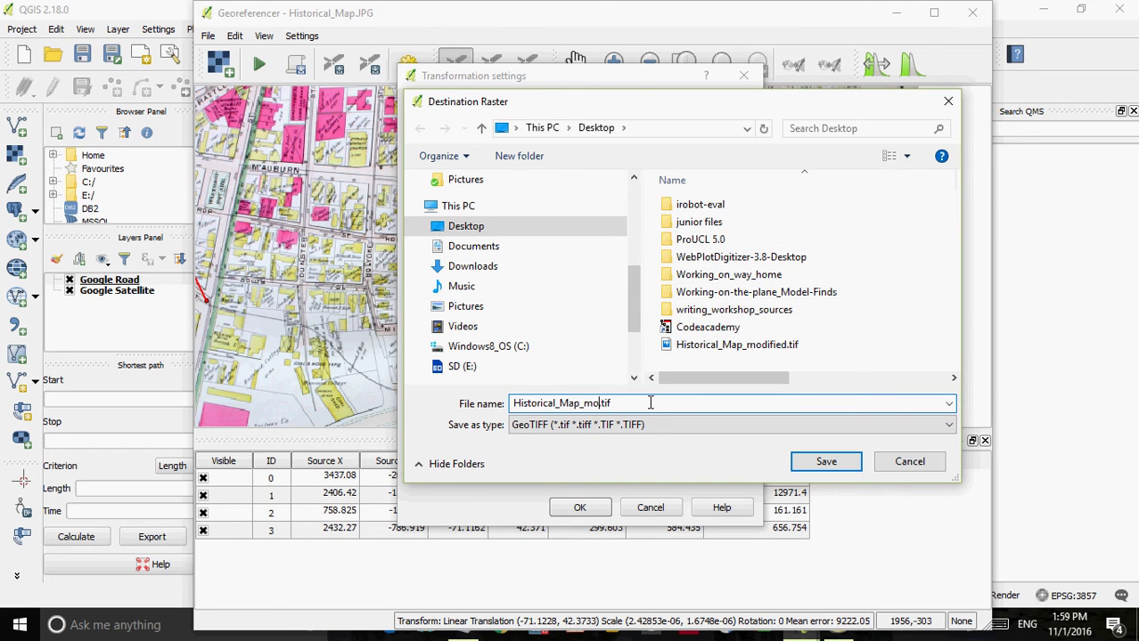
text(_Georeference)
key(Return)
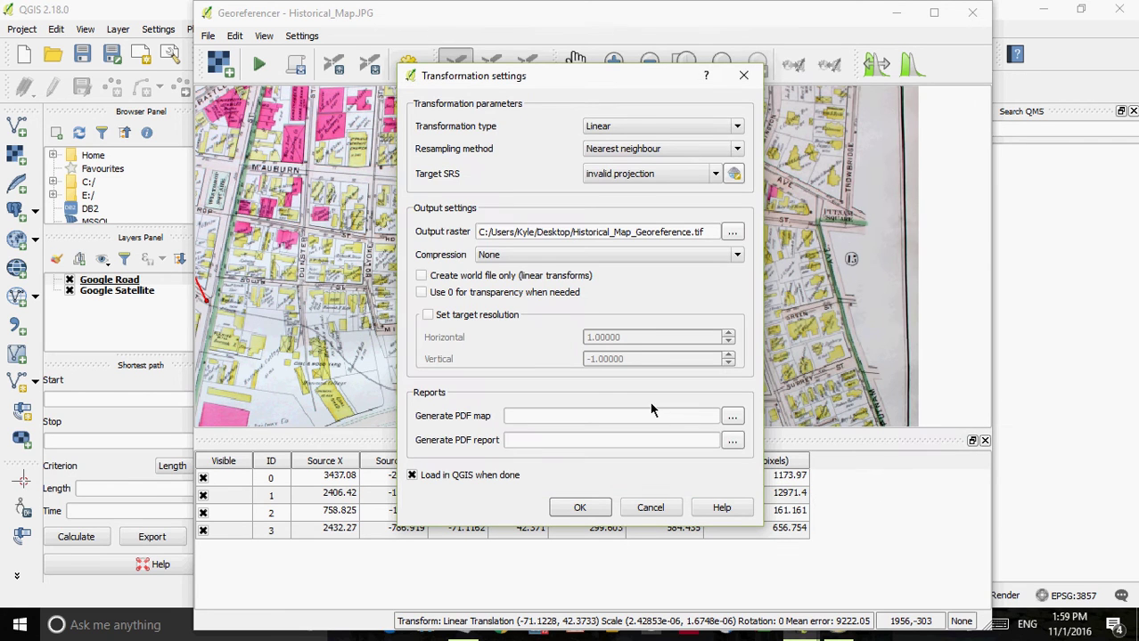
click(580, 508)
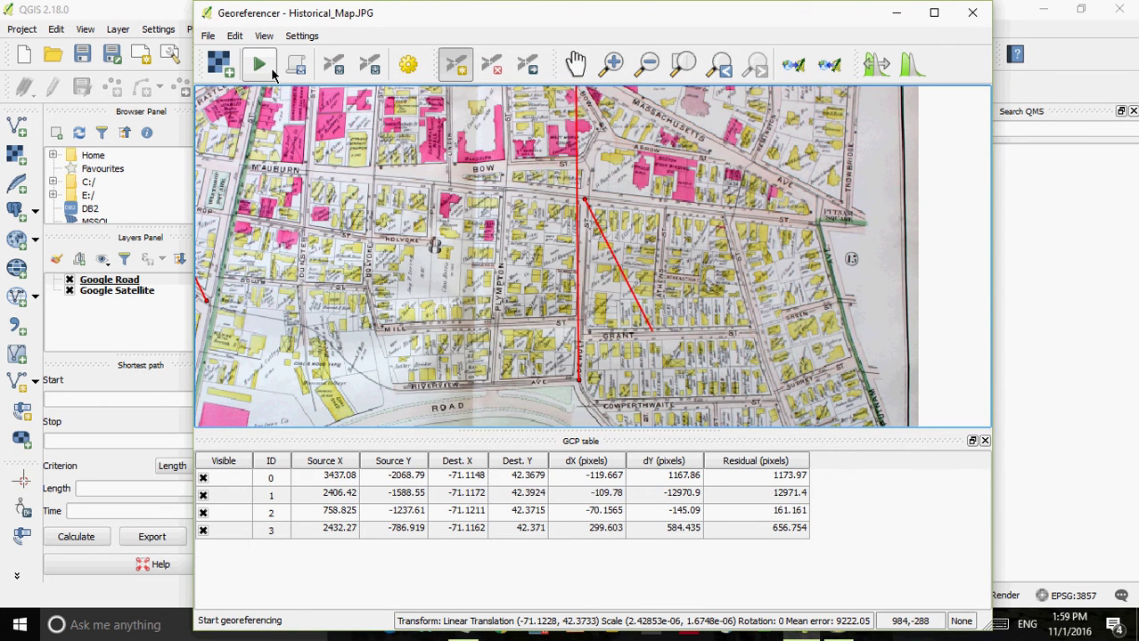
Run georeferencing in WGS 84 / Pseudo Mercator and minimize the Georeferencer window
click(260, 66)
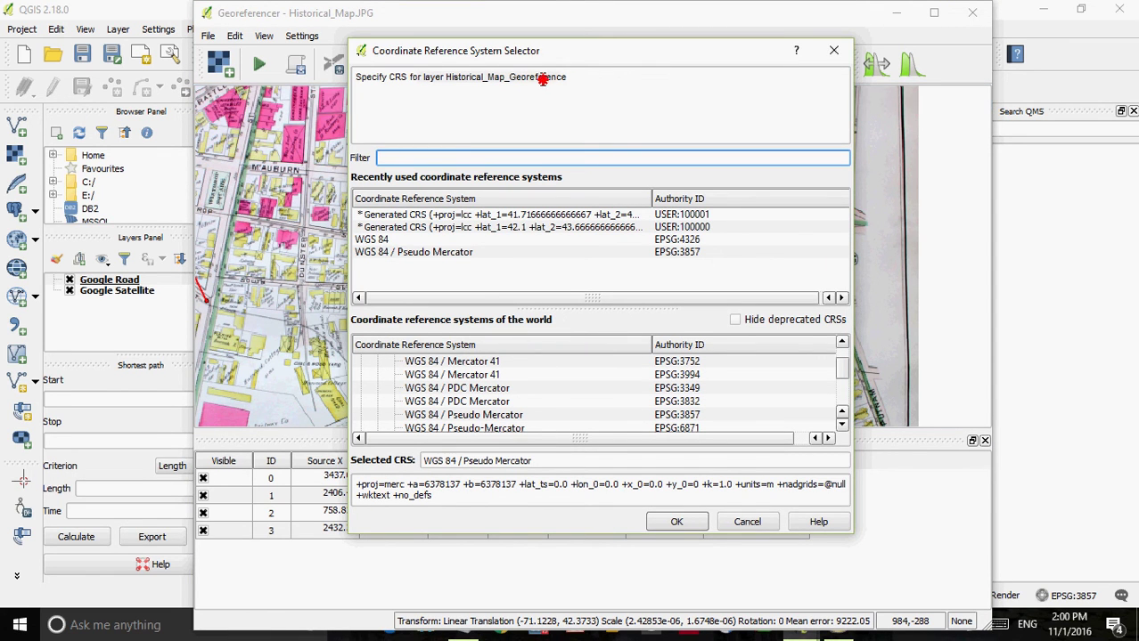
click(679, 524)
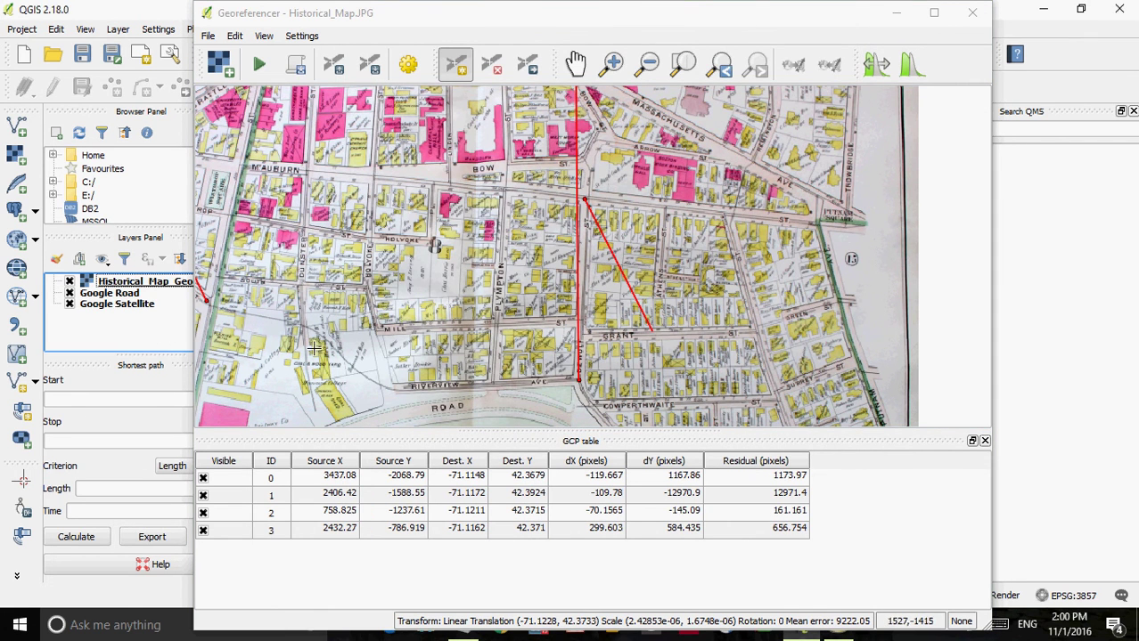
click(896, 11)
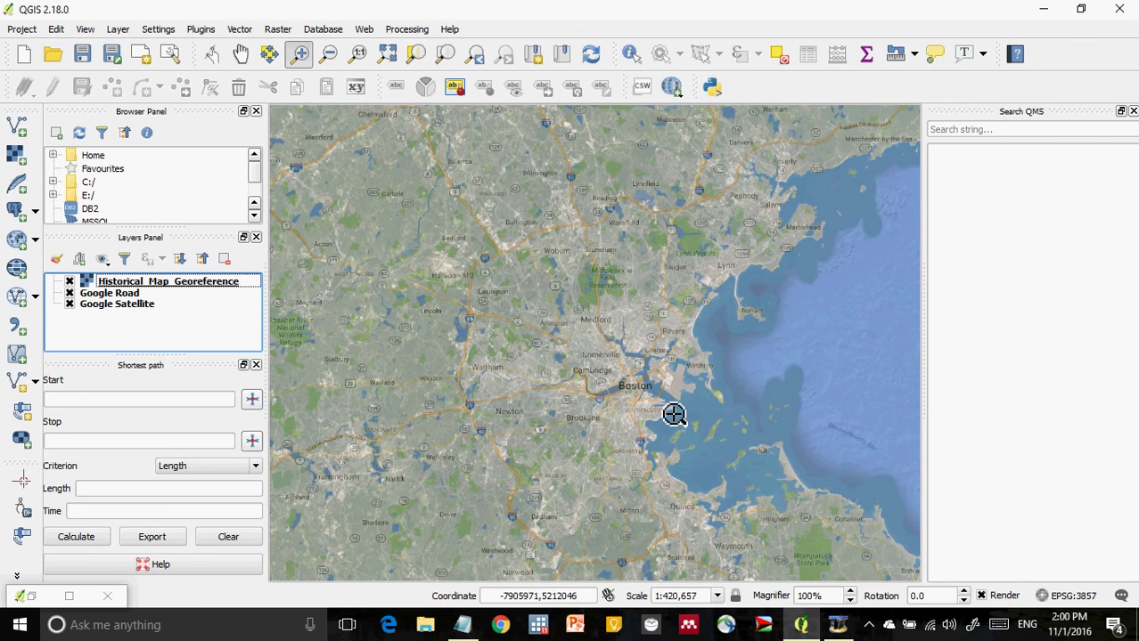
Zoom to the Historical_Map_Georeference layer, then zoom in on the georeferenced Cambridge map
right_click(221, 287)
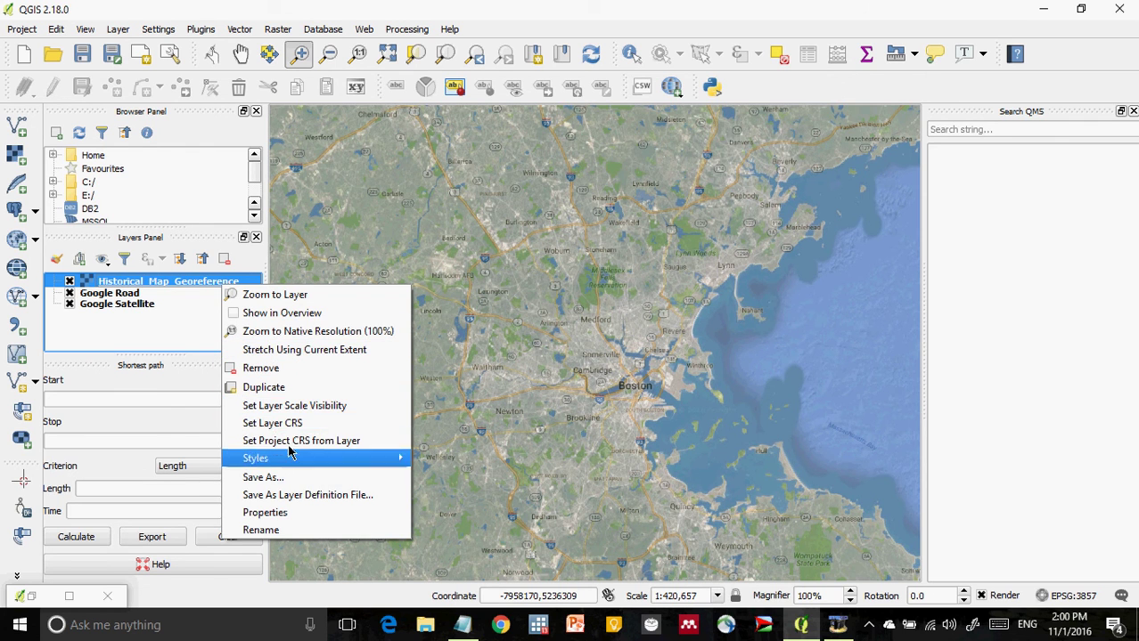
click(272, 296)
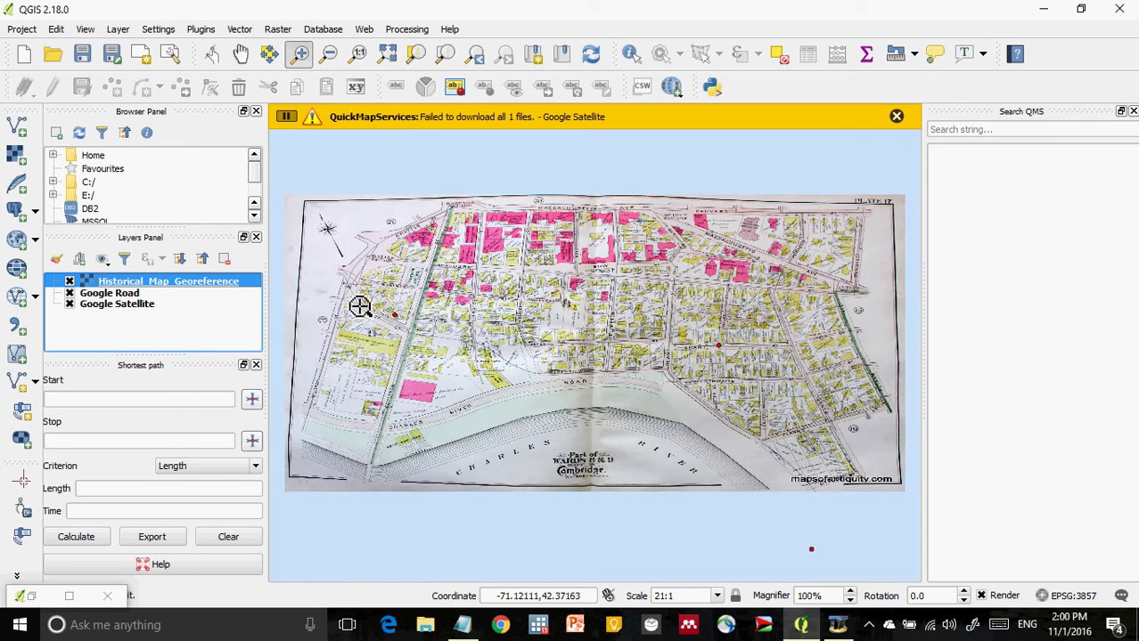
drag(279, 172, 920, 523)
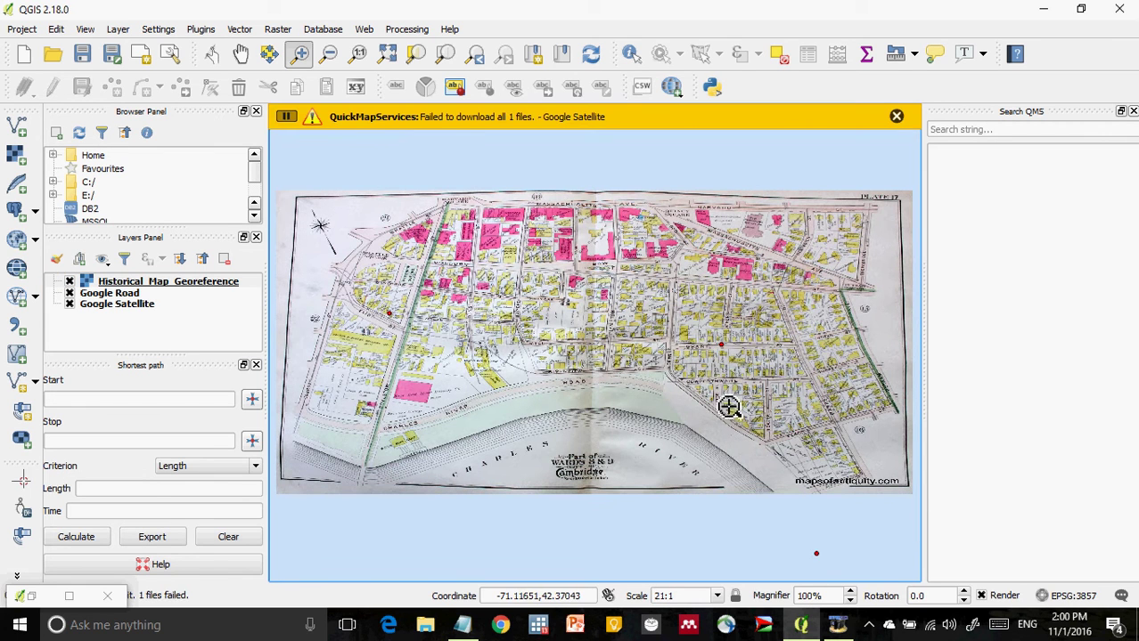
click(143, 295)
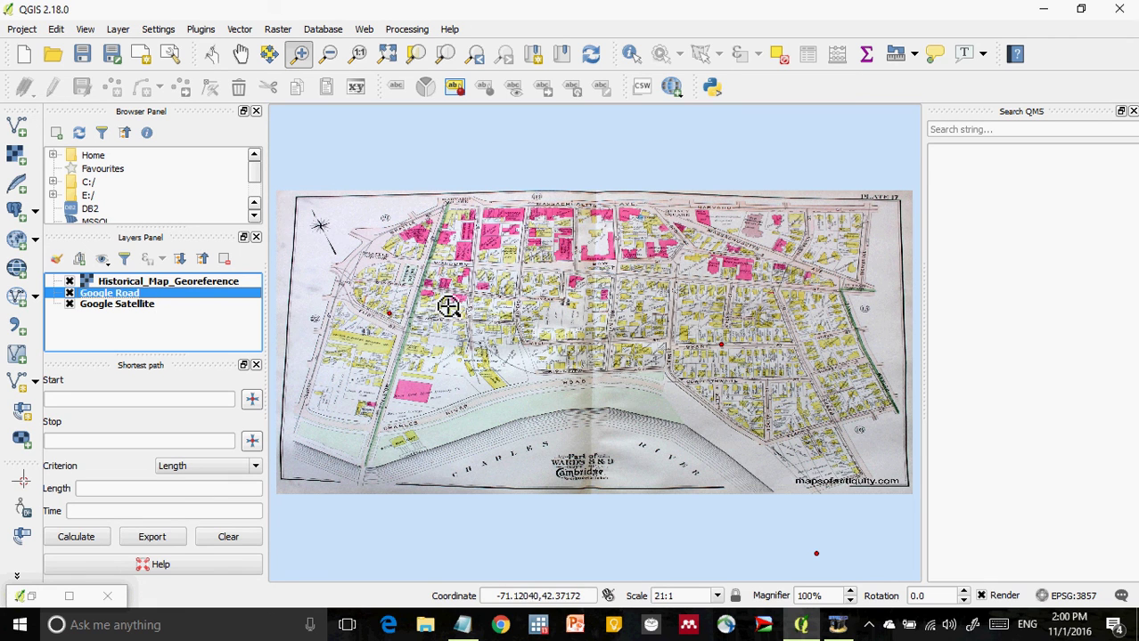
drag(280, 177, 927, 531)
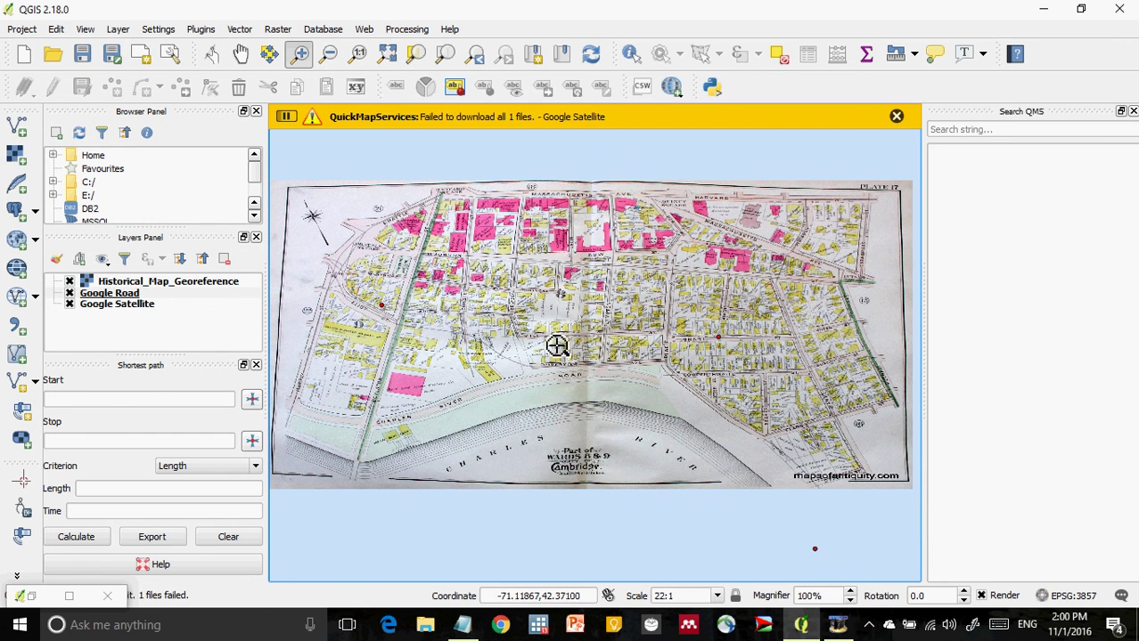
click(100, 295)
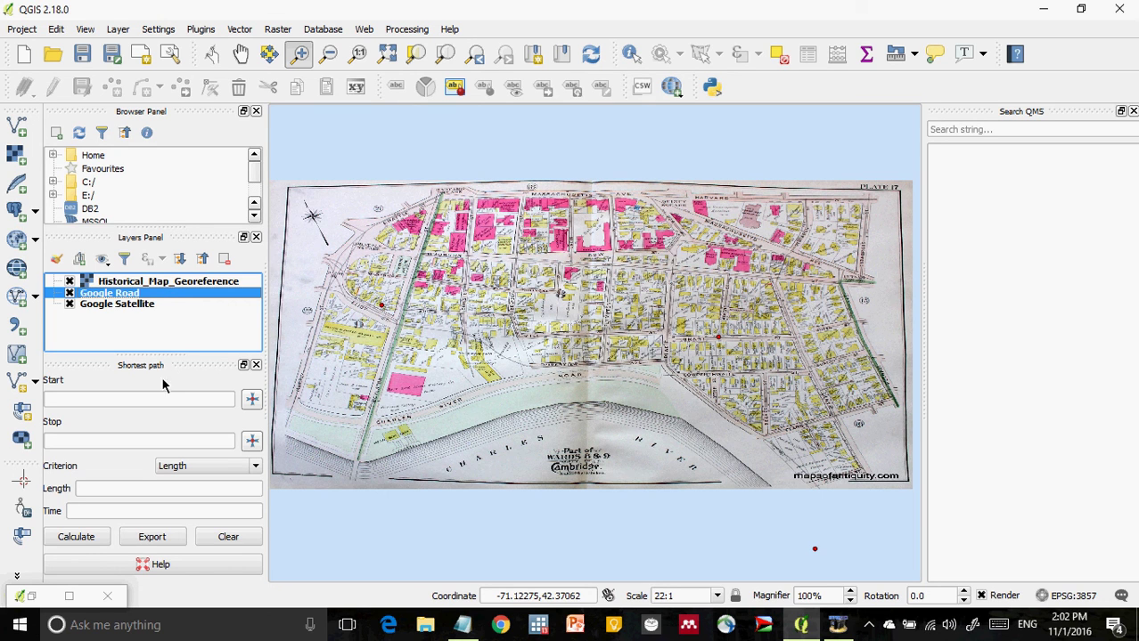
Restore the HyperCam window and stop the recording
click(838, 625)
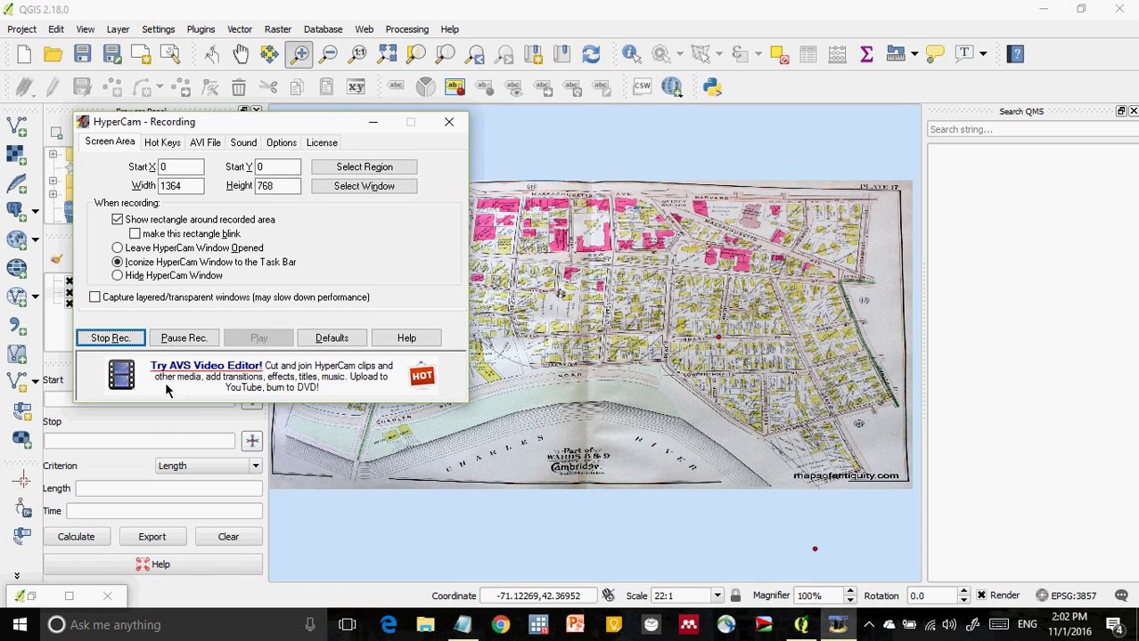
click(128, 338)
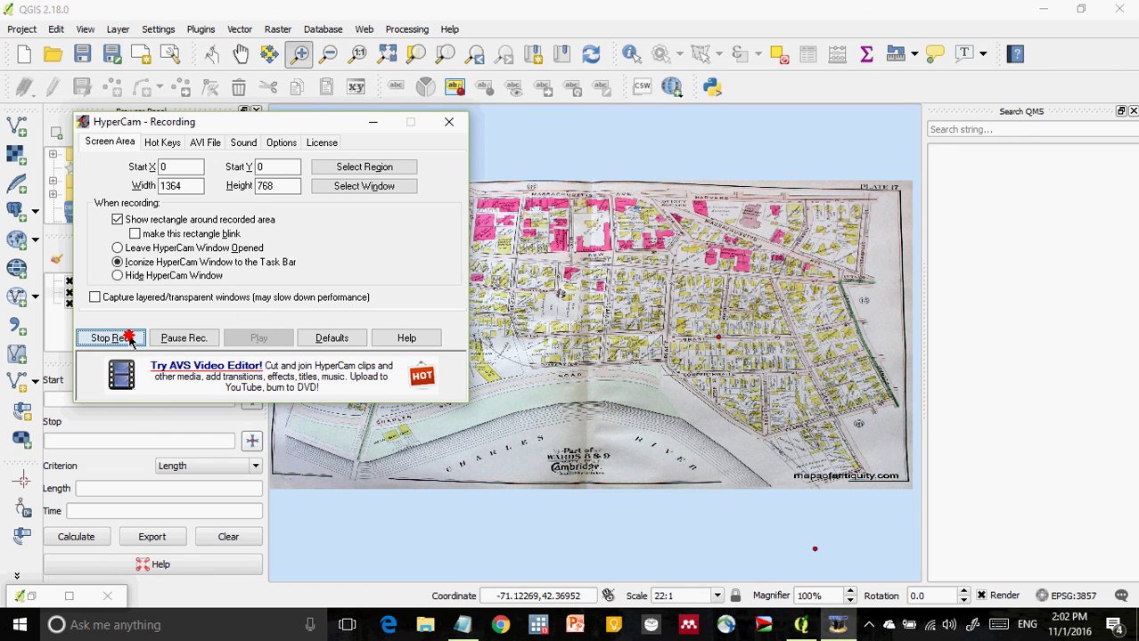